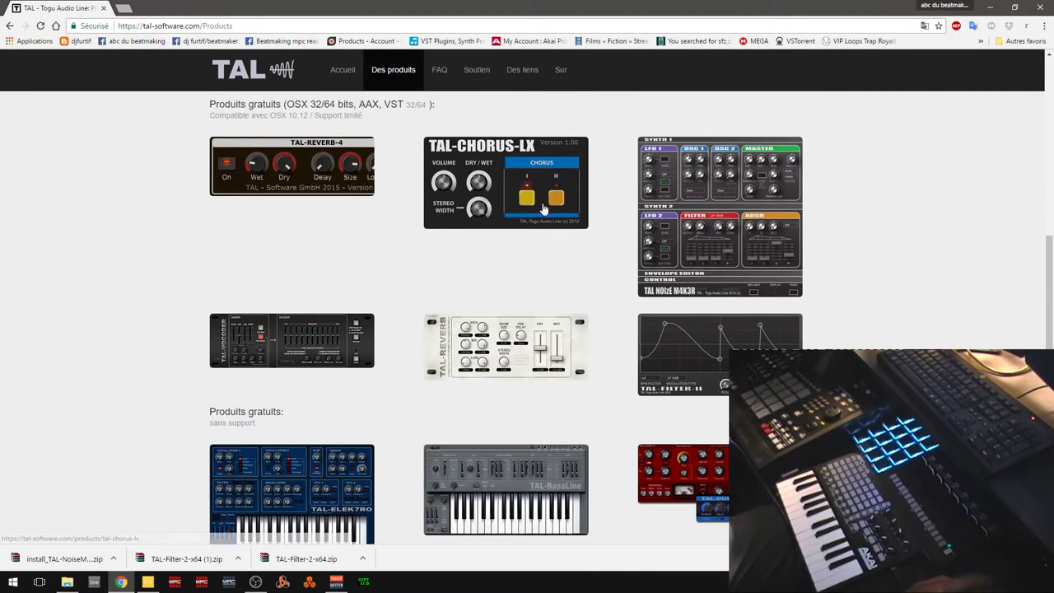
Step: Download the PC version of TAL-Reverb-4 from its product page and open the install_TAL-Reverb-4.zip archive
left_click(304, 165)
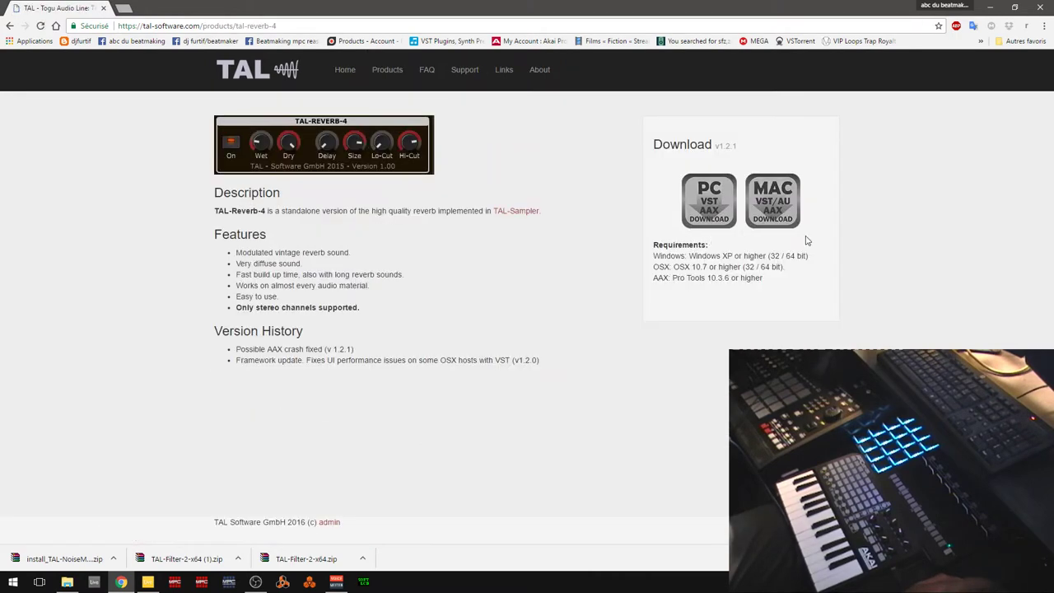
left_click(712, 214)
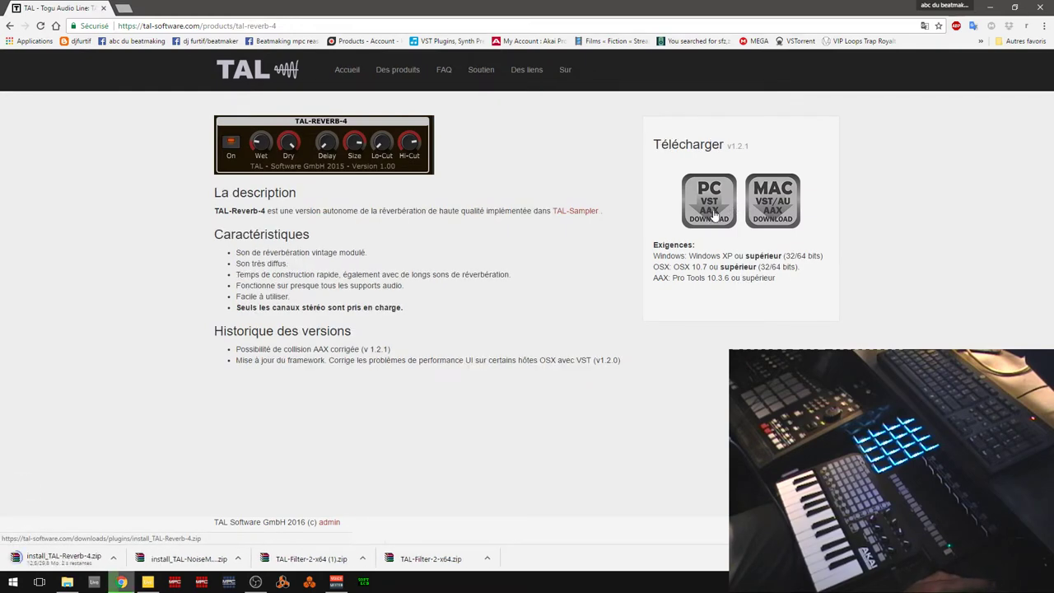
left_click_drag(707, 9, 578, 42)
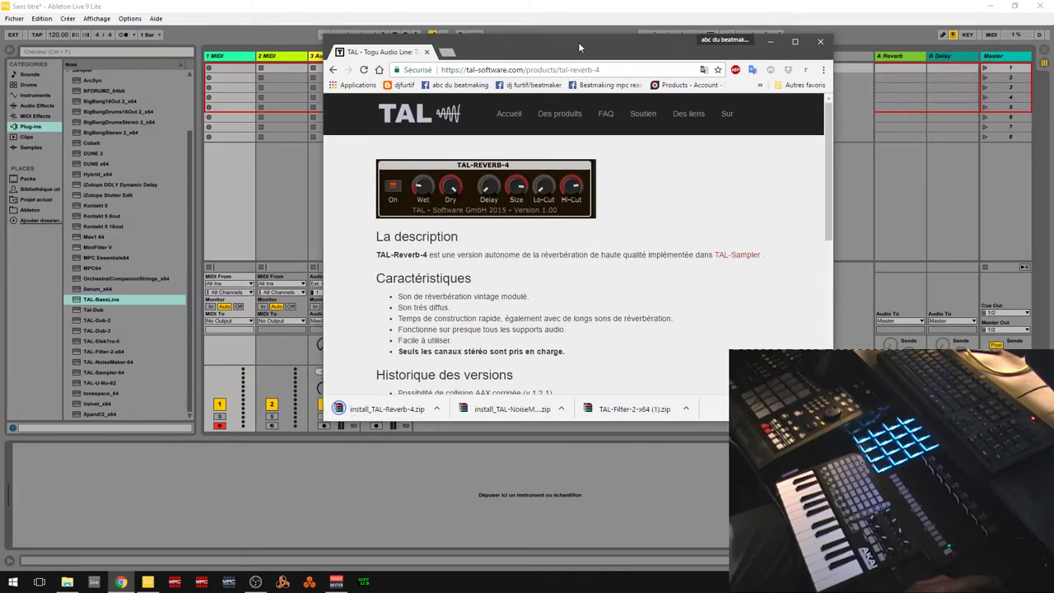
left_click(795, 42)
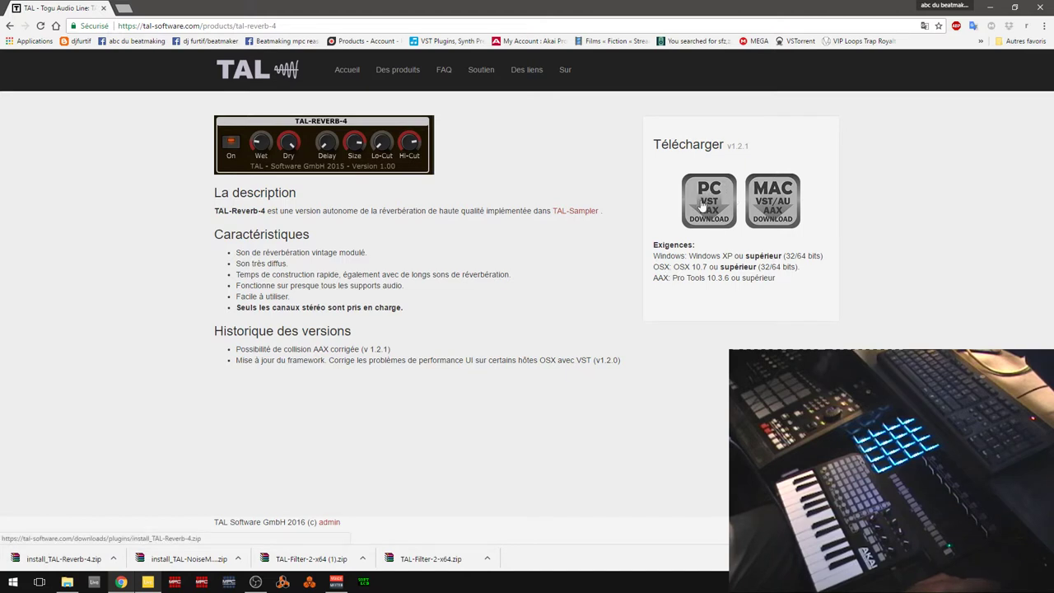
left_click(76, 563)
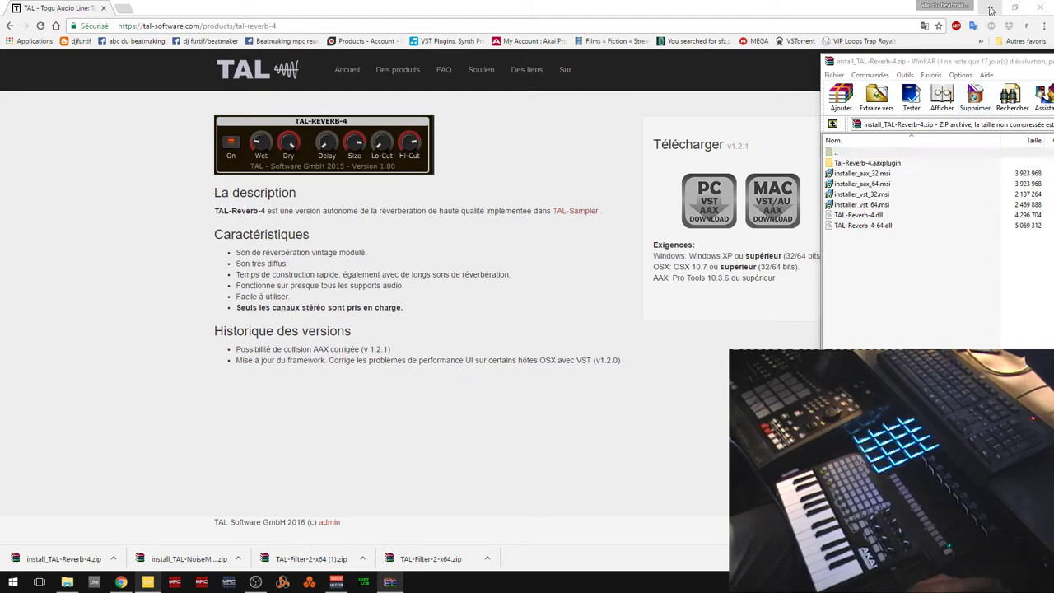
left_click(990, 7)
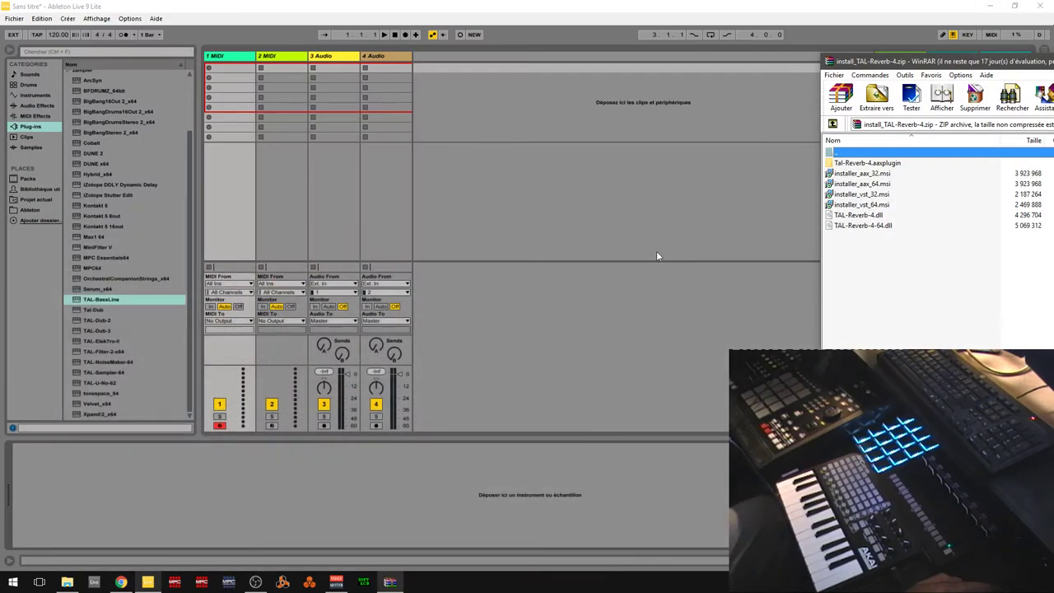
left_click(66, 583)
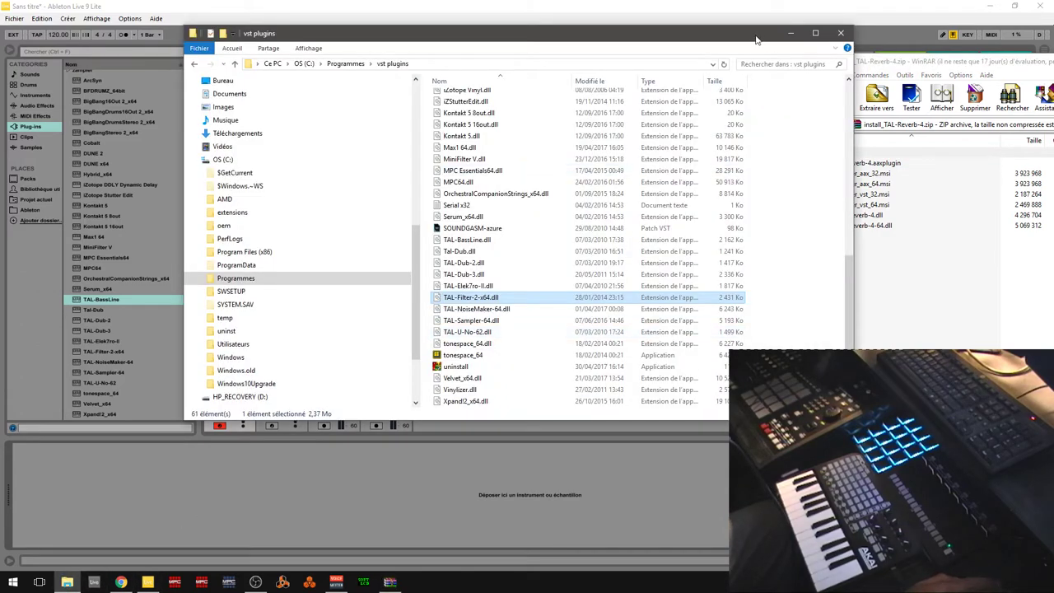
left_click_drag(756, 39, 696, 36)
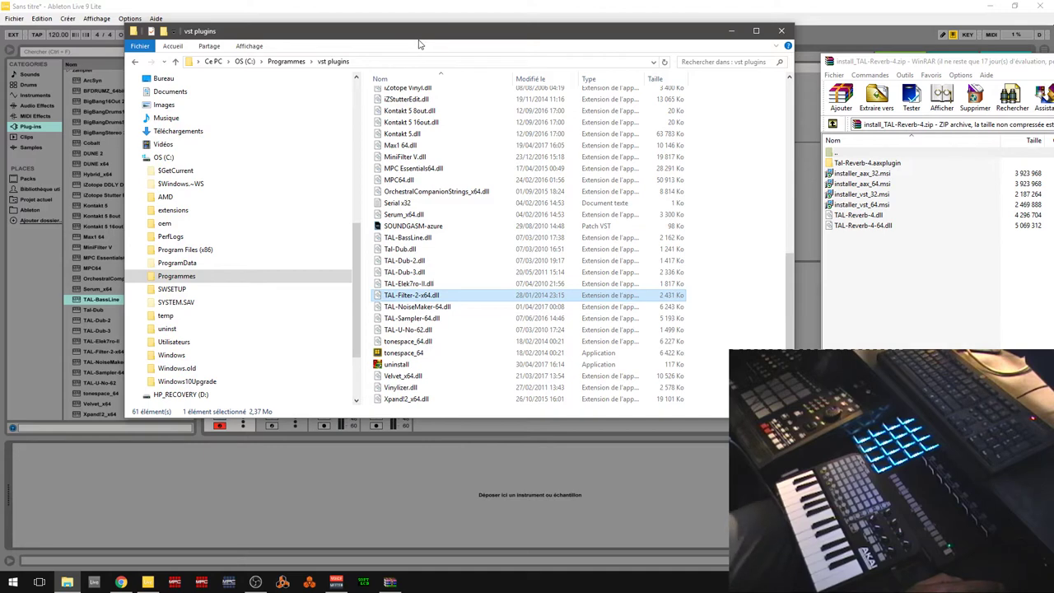
left_click(73, 582)
Step: Open a new File Explorer window on the vst plugins folder in C:\Programmes and arrange it beside the archive window
right_click(72, 582)
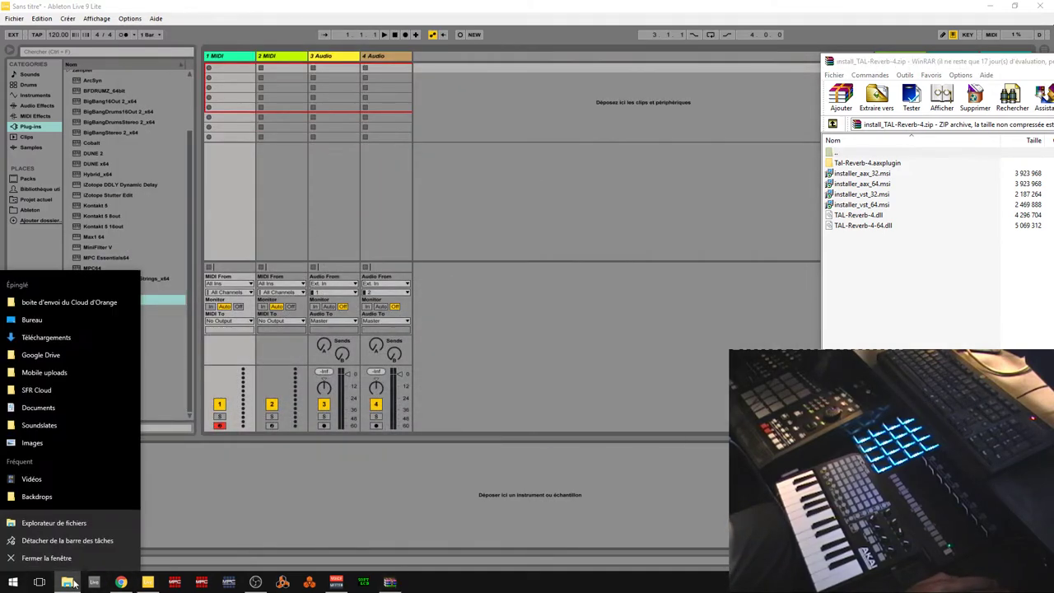
left_click(66, 524)
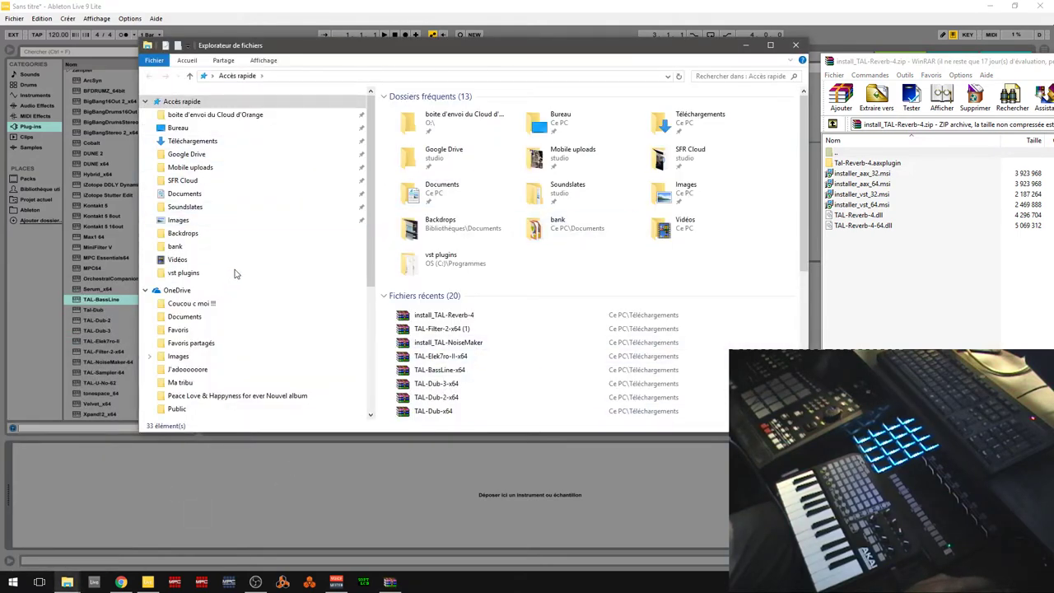
left_click_drag(369, 183, 321, 298)
left_click(181, 308)
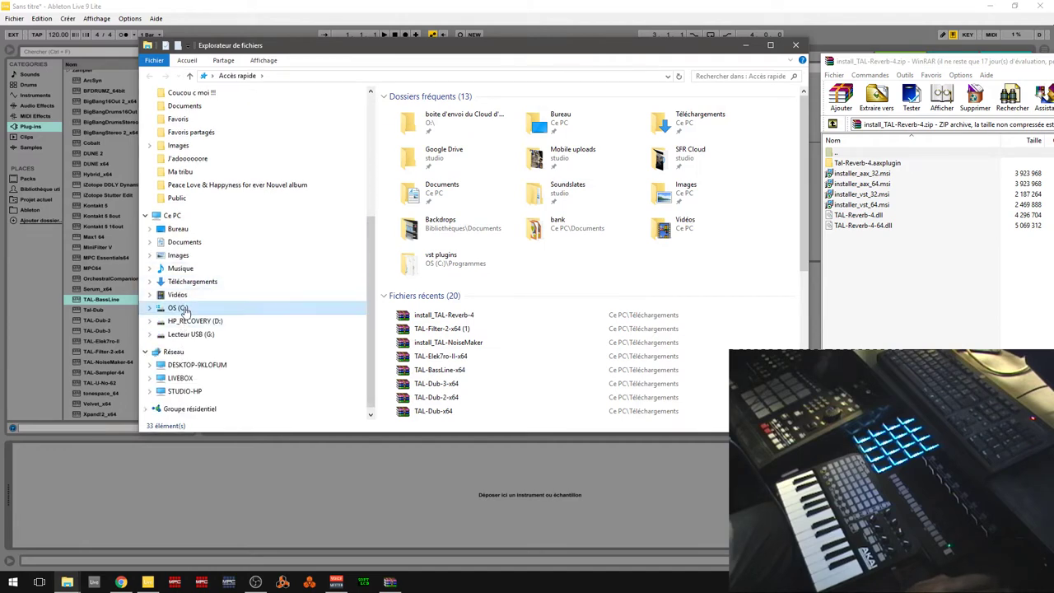
double_click(433, 202)
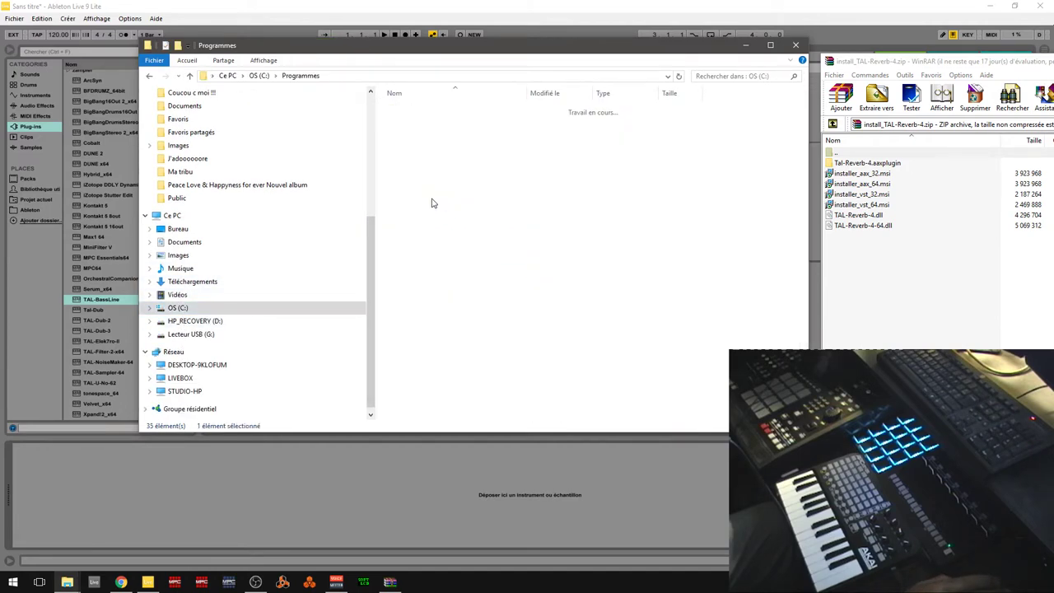
scroll(391, 273, "down", 3)
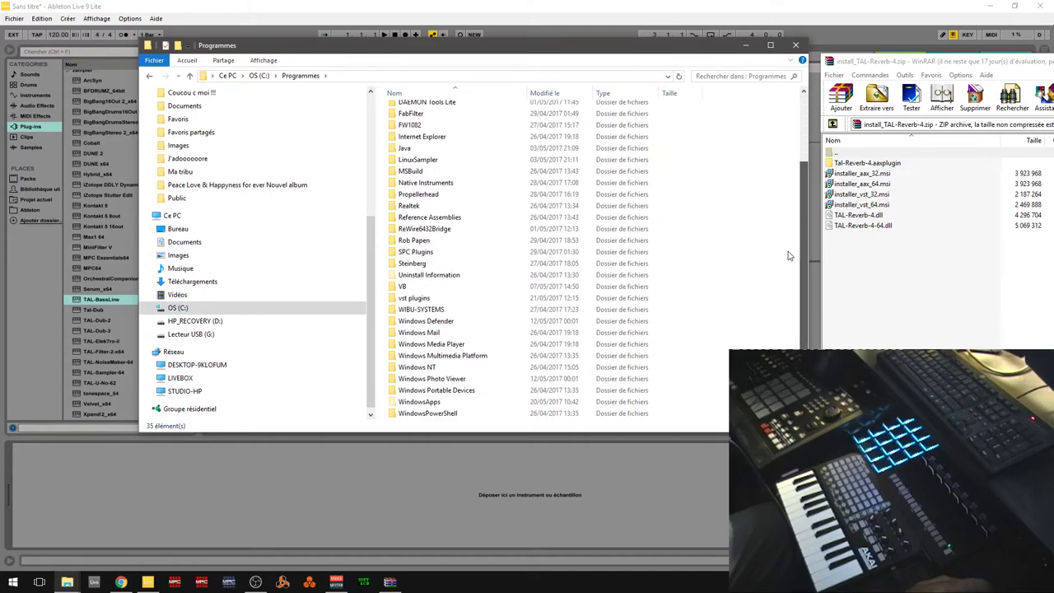
double_click(408, 298)
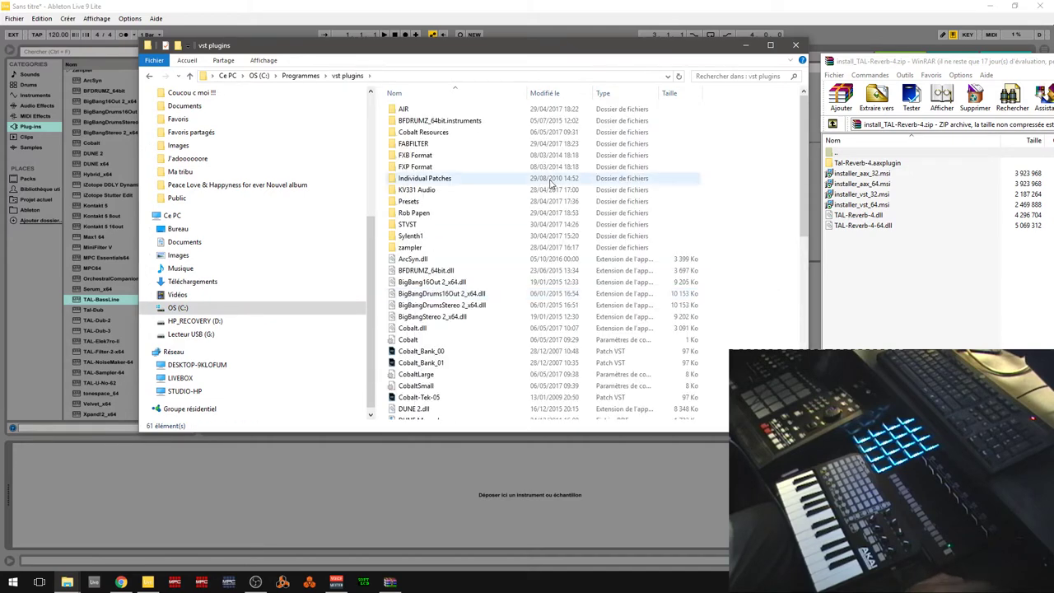
left_click_drag(766, 45, 673, 9)
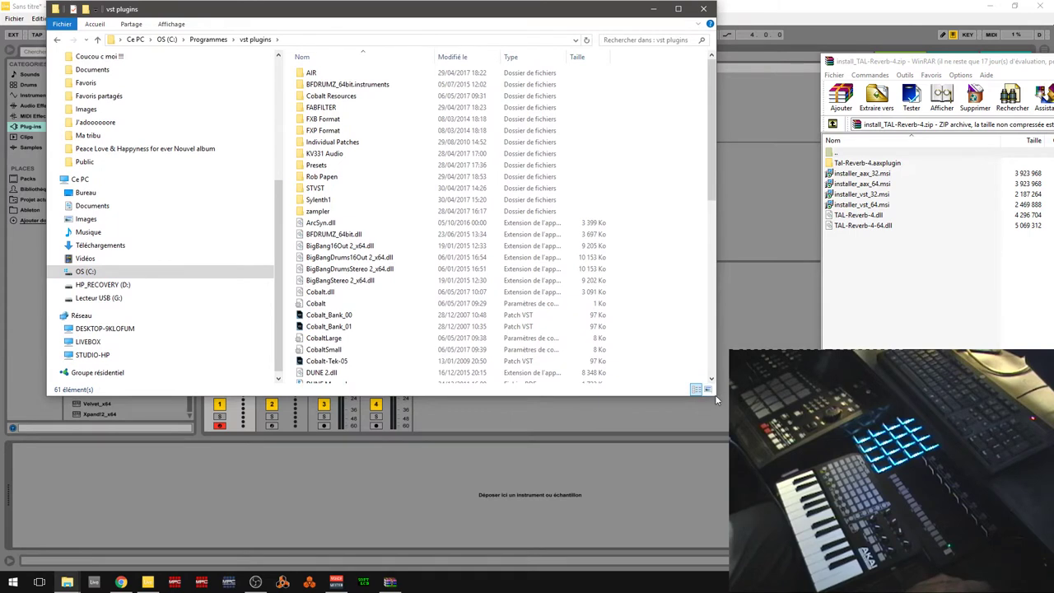
left_click_drag(715, 400, 766, 502)
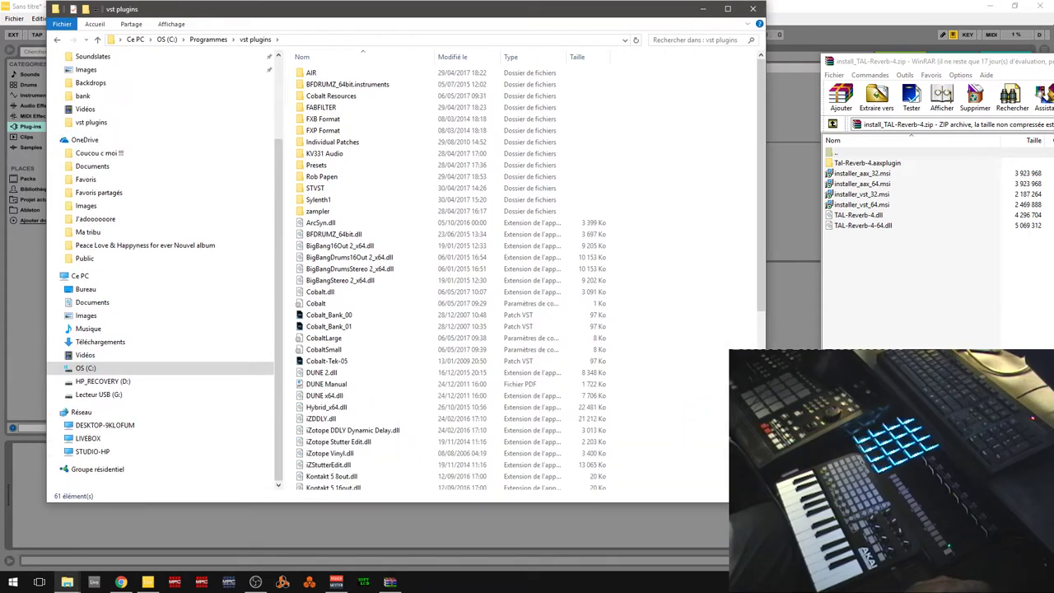
Step: Extract TAL-Reverb-4-64.dll from the archive into the vst plugins folder, granting administrator rights
left_click(863, 227)
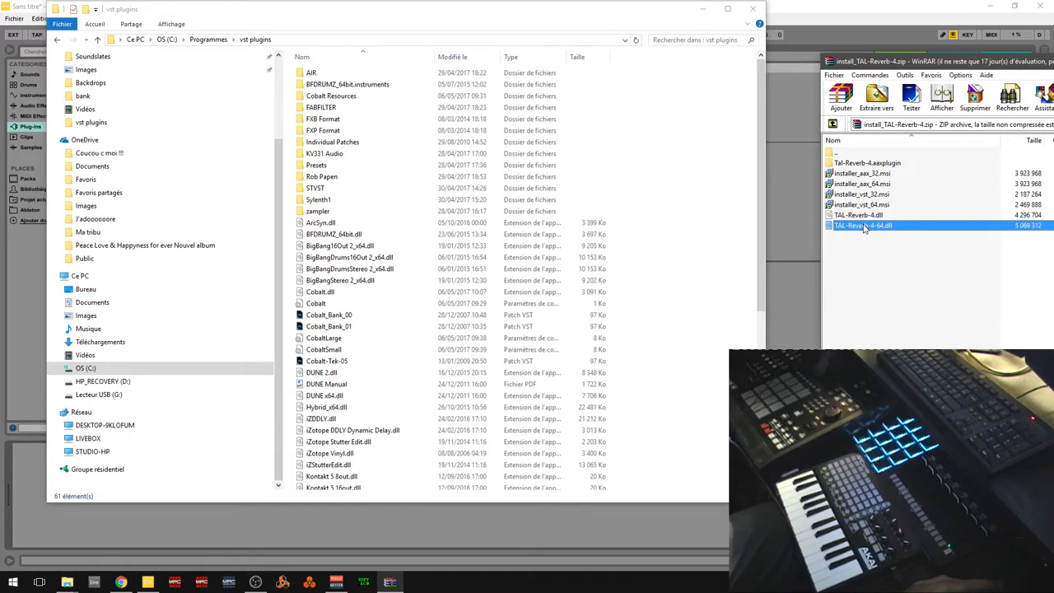
left_click_drag(864, 229, 690, 362)
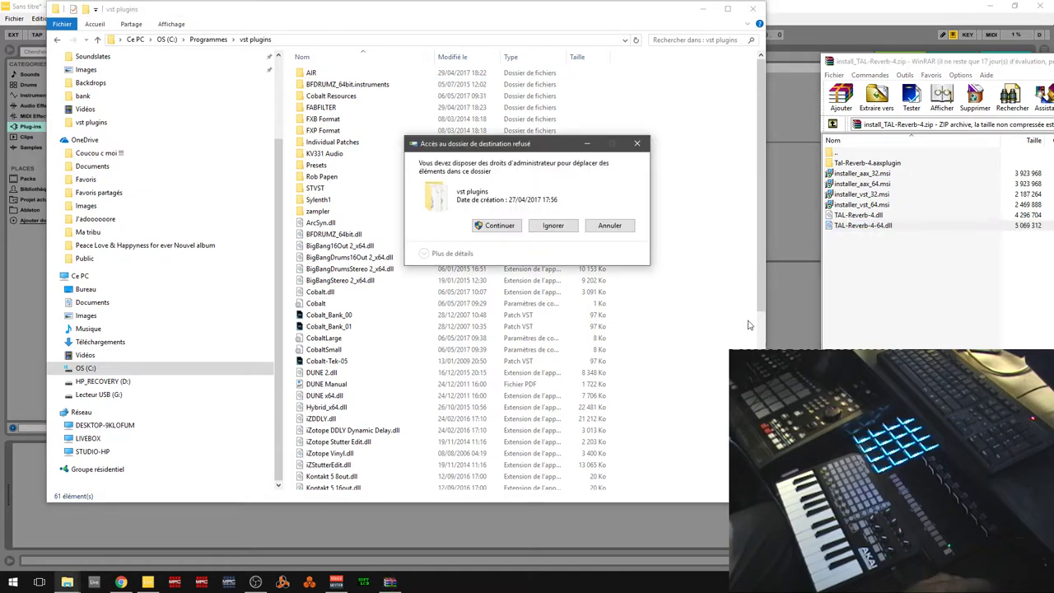
left_click(499, 225)
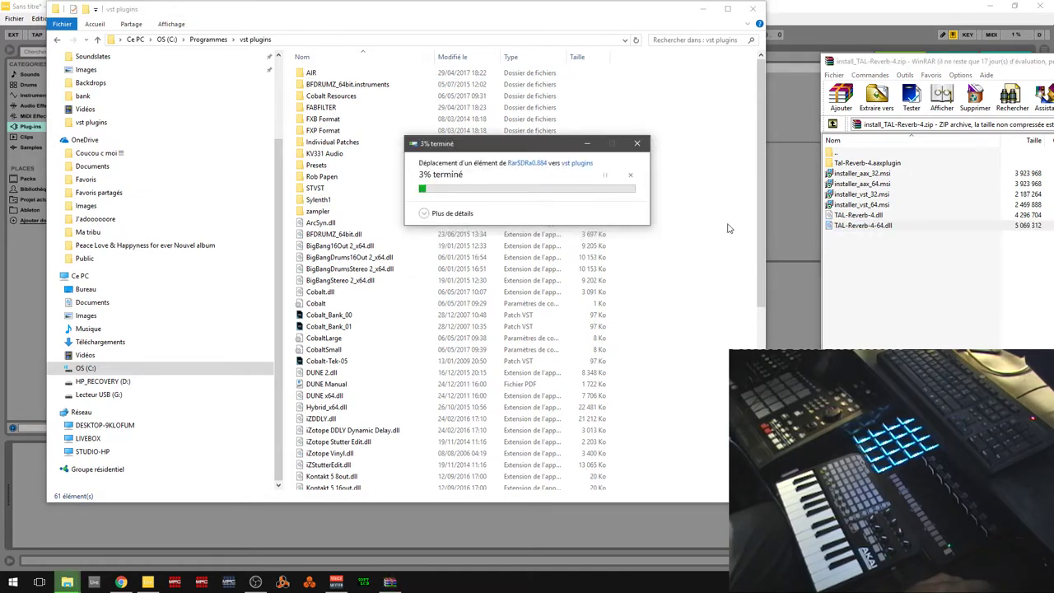
left_click(705, 9)
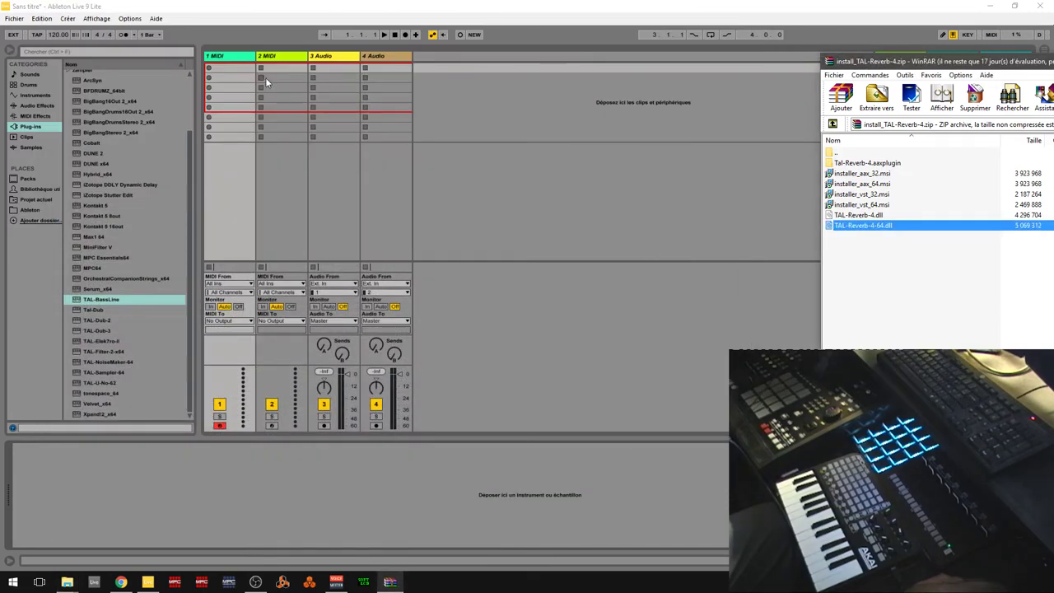
Step: In Ableton Live's preferences, choose the vst plugins folder under Programmes as the custom VST folder
left_click(129, 18)
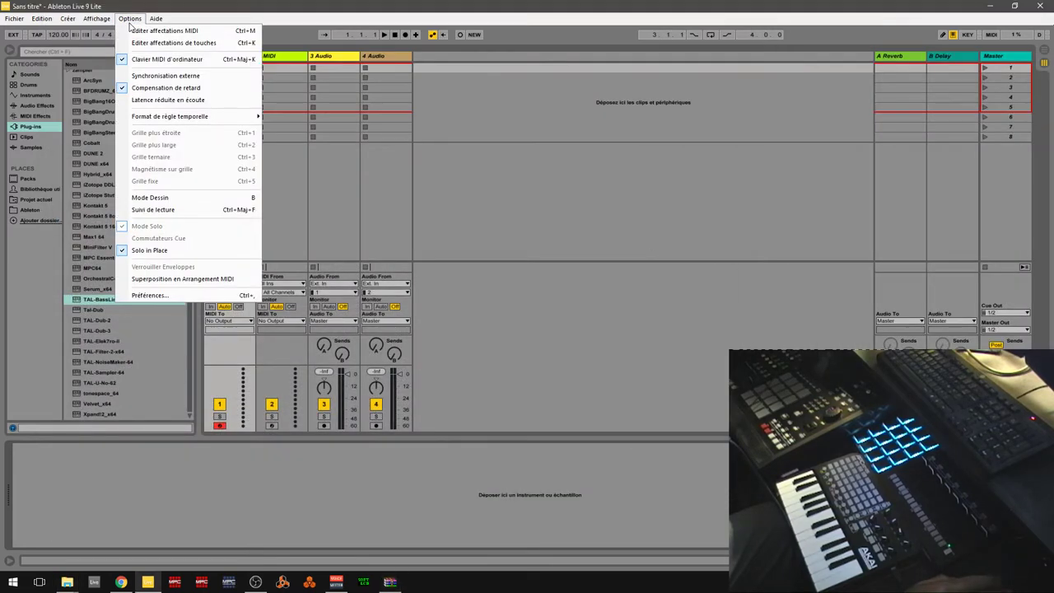
left_click(149, 295)
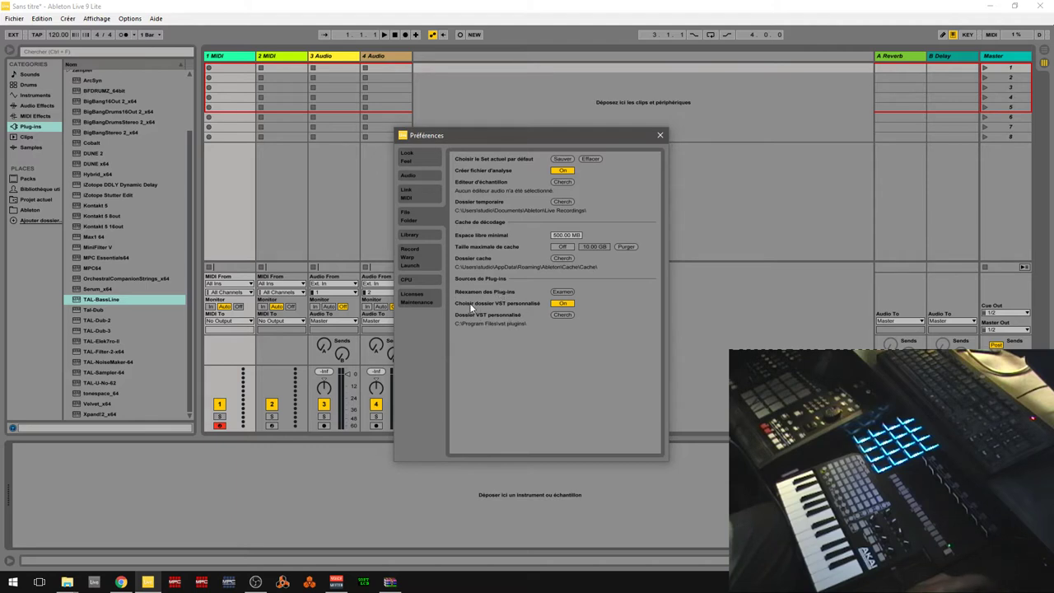
left_click(560, 315)
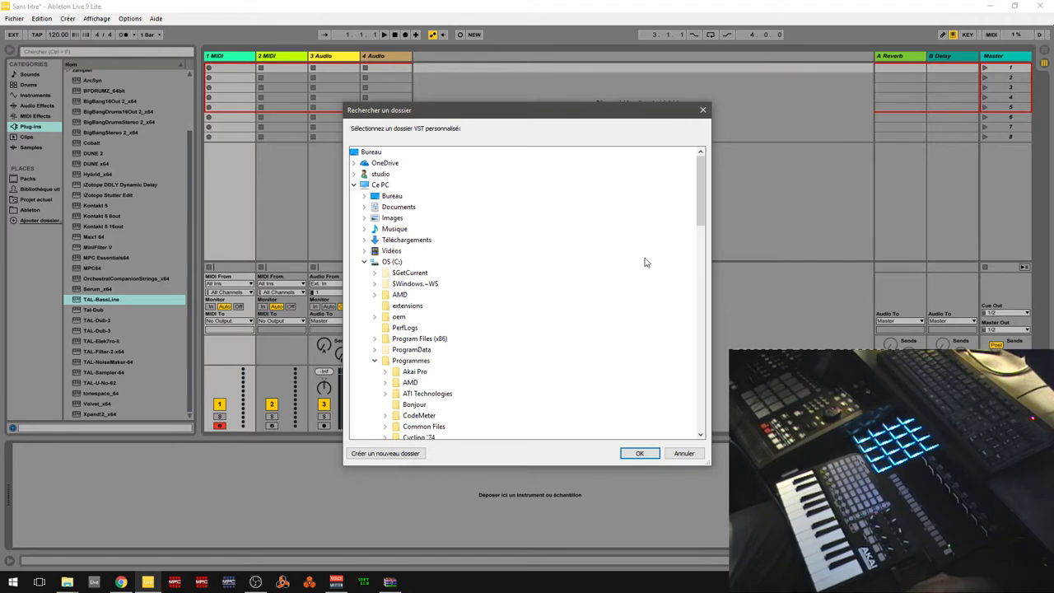
scroll(684, 199, "down", 9)
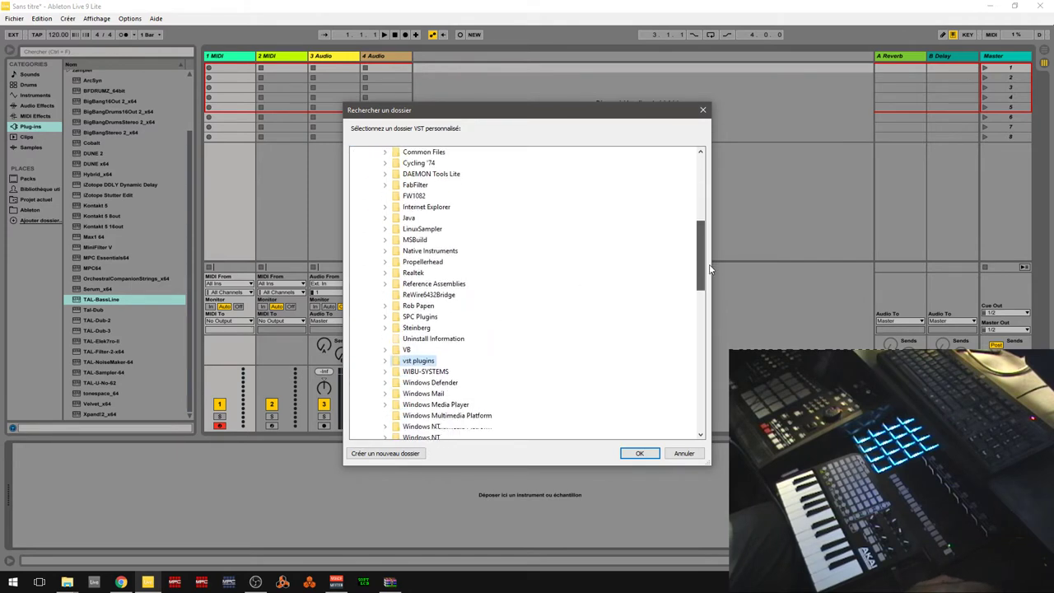
left_click(642, 454)
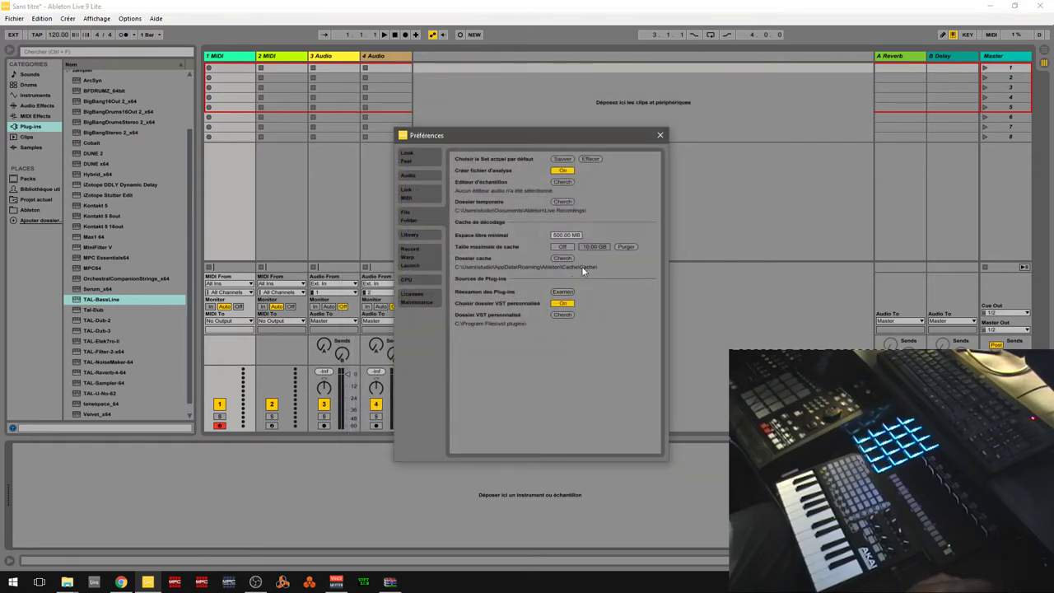
left_click(660, 135)
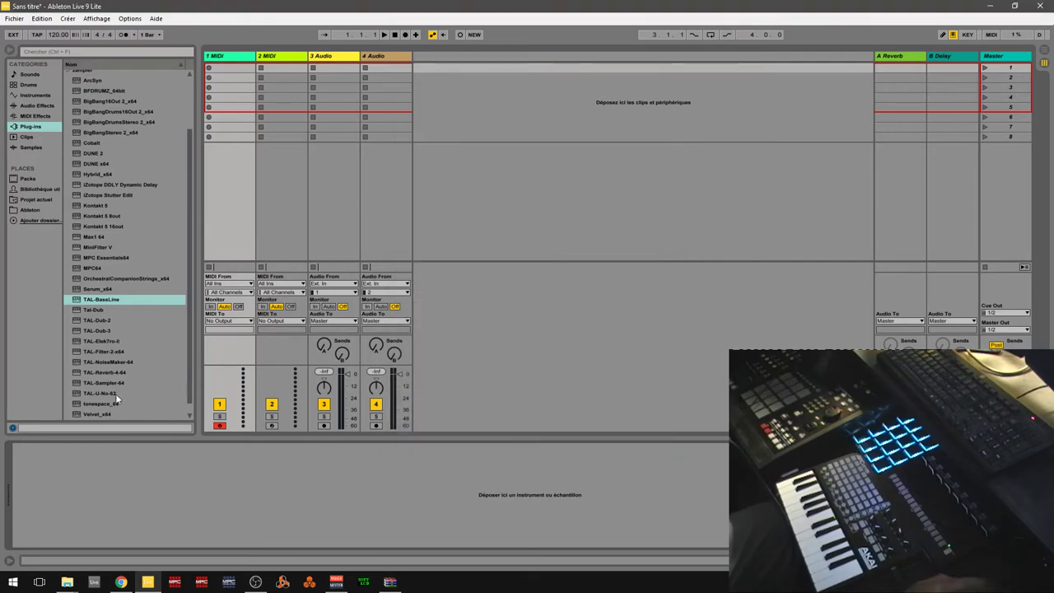
Step: Load the TAL-BassLine instrument on the first MIDI track
left_click_drag(90, 303, 105, 491)
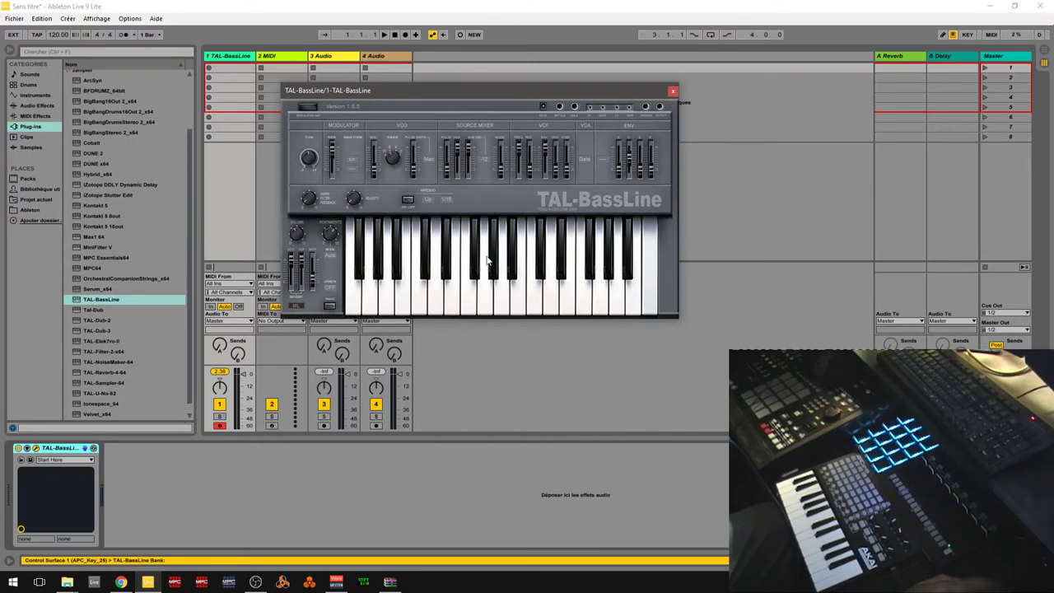
key("alt+Tab")
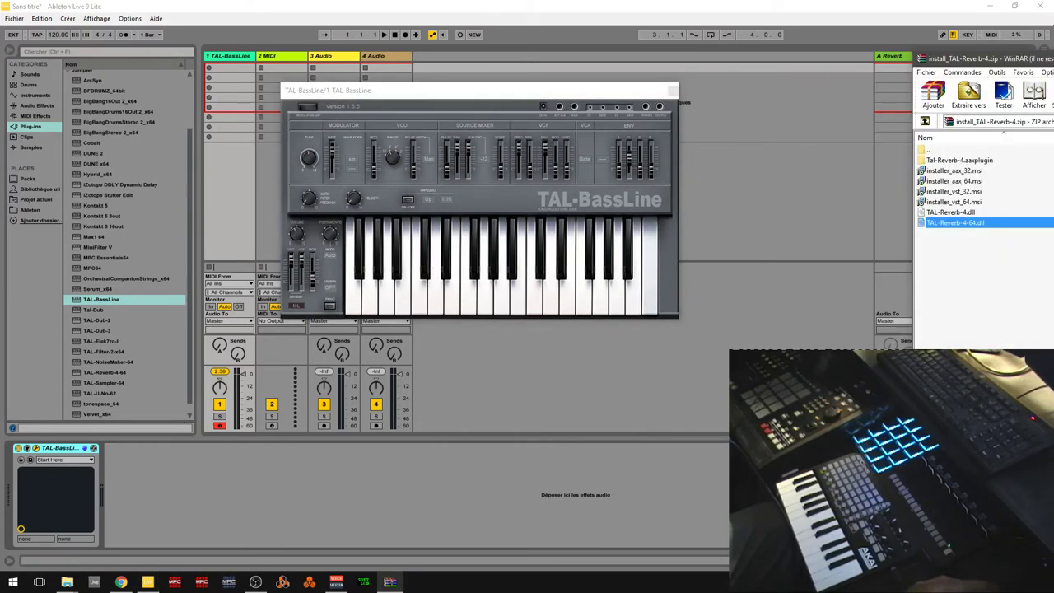
left_click_drag(1053, 59, 1028, 58)
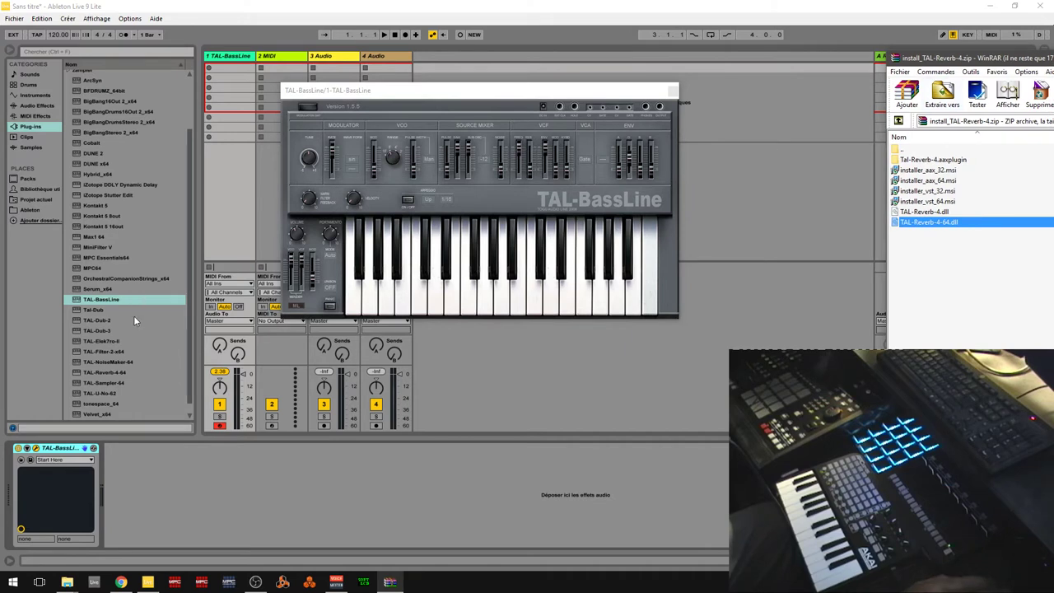
Step: Try the TAL-Reverb-4-64 effect on the TAL-BassLine track and remove it again
left_click(106, 375)
double_click(105, 375)
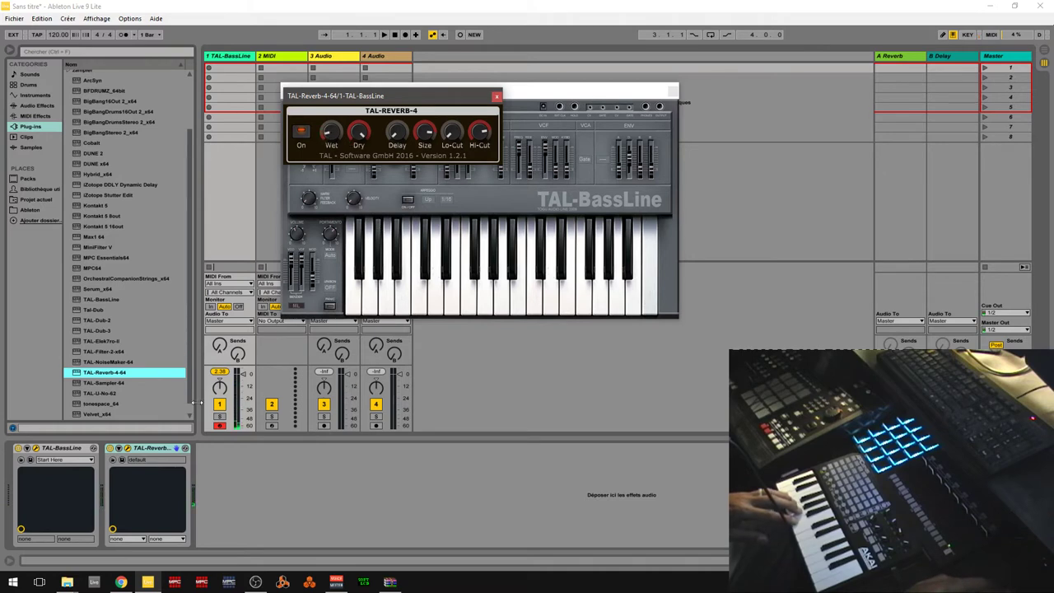
right_click(155, 449)
left_click(171, 453)
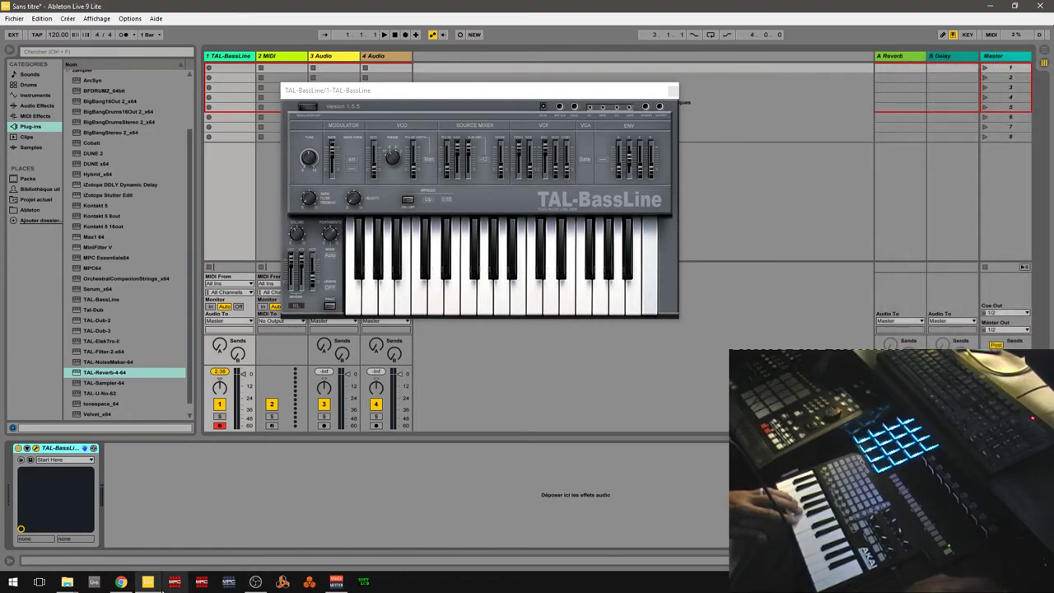
Step: Switch to Chrome and browse the free plugins on TAL's products page
left_click(121, 582)
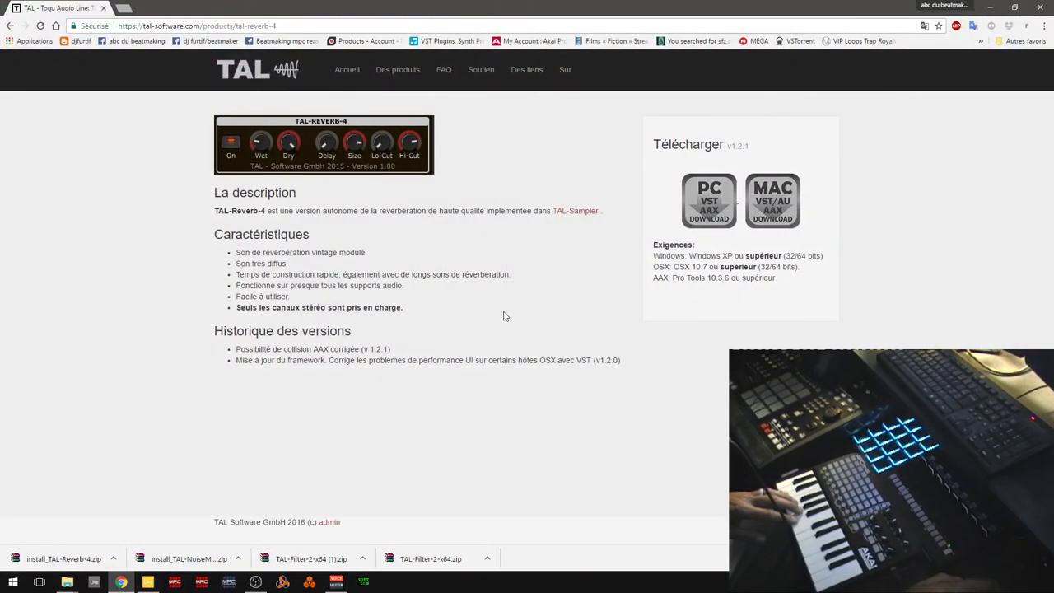
left_click(395, 73)
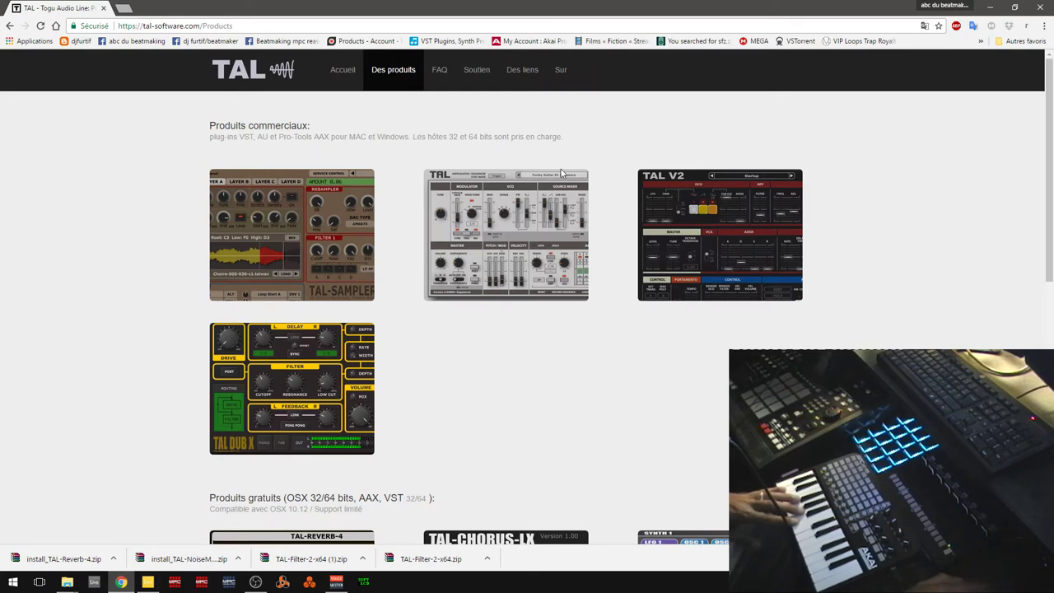
scroll(1039, 202, "down", 3)
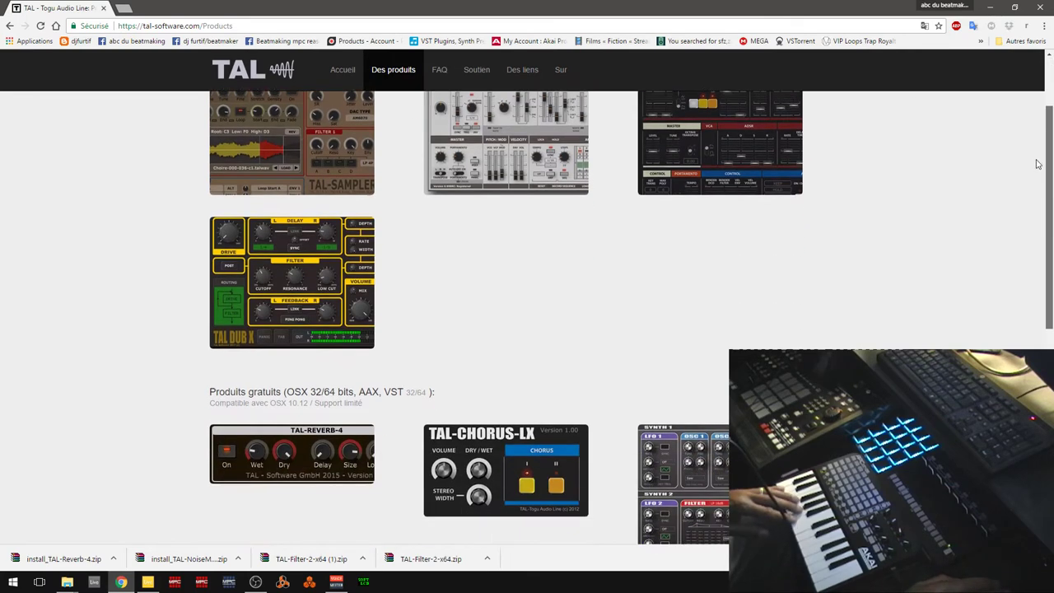
scroll(1039, 202, "down", 2)
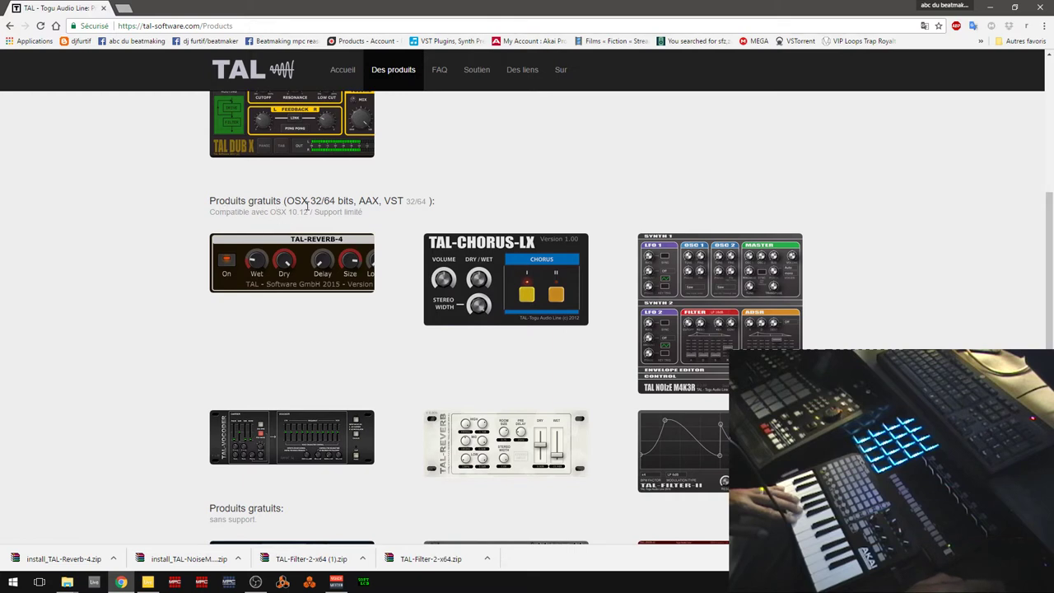
Step: Look through the remaining free and commercial plugins on TAL's products page, and return to Ableton Live
mouse_move(318, 201)
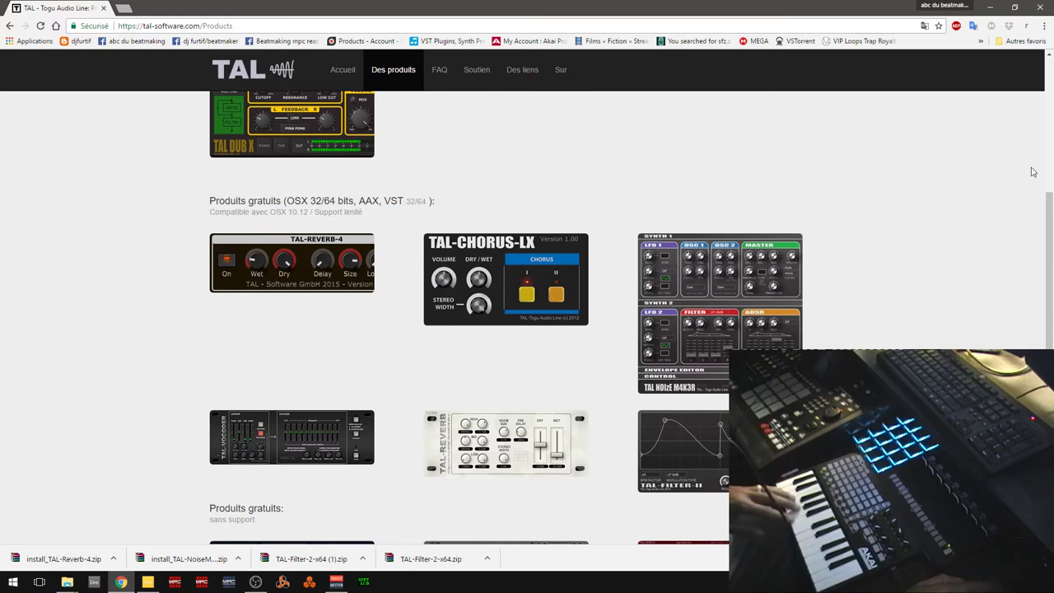
scroll(1047, 214, "down", 2)
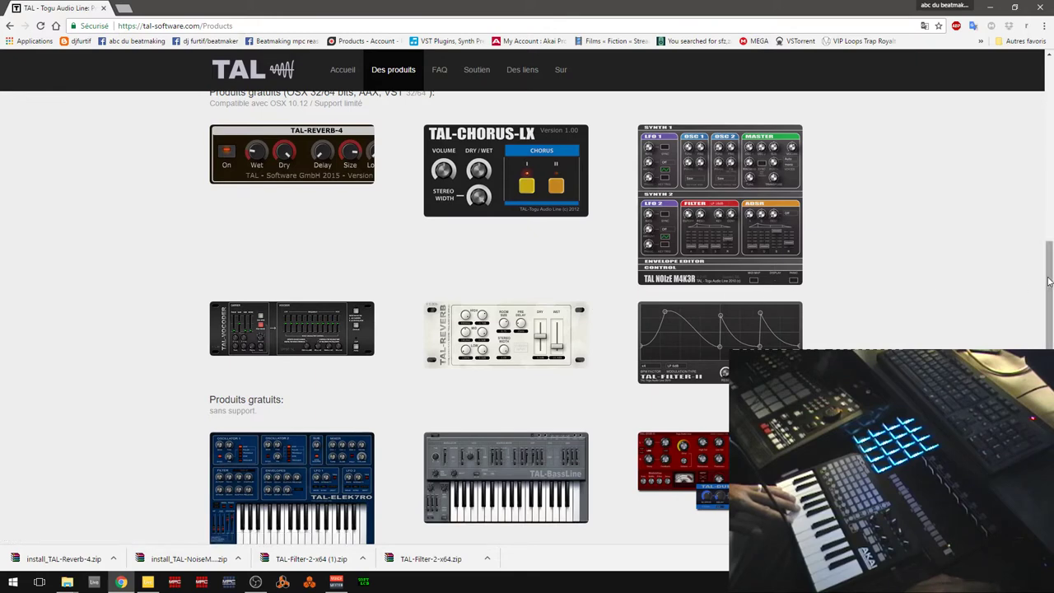
scroll(1046, 313, "down", 2)
scroll(1050, 327, "down", 1)
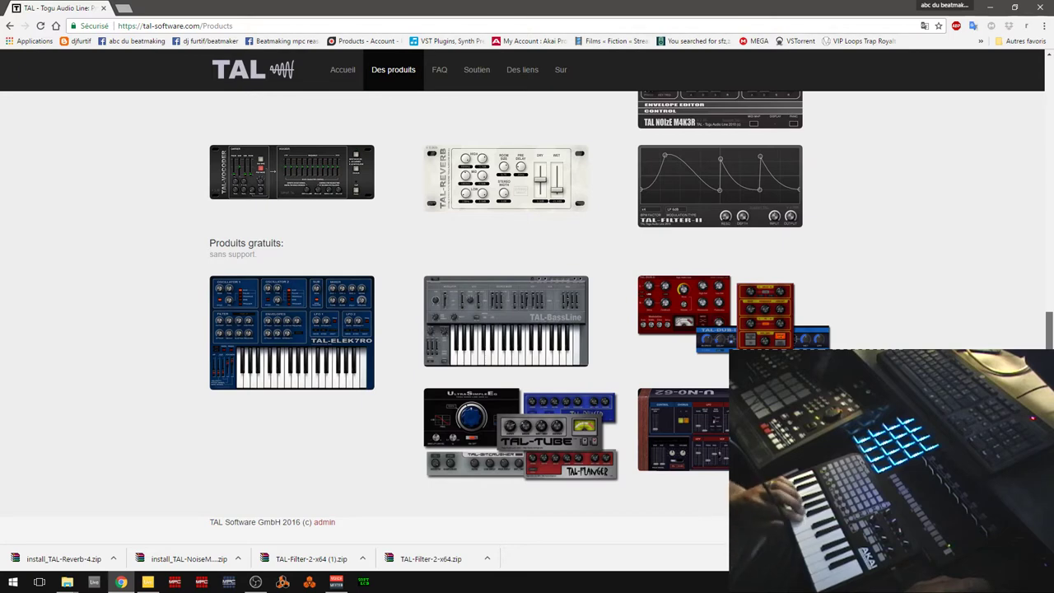
scroll(528, 313, "up", 1)
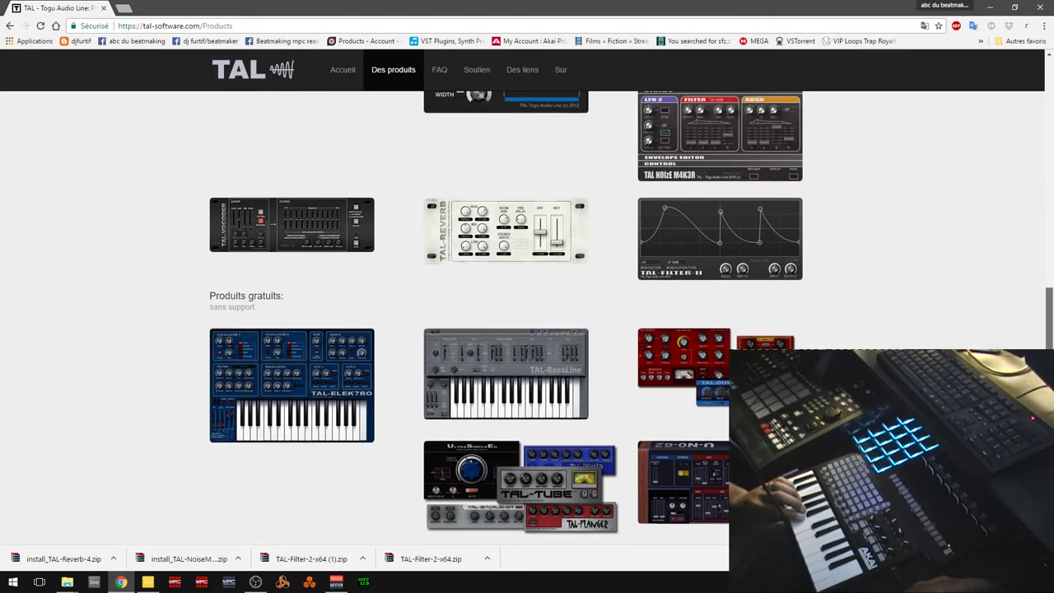
scroll(527, 330, "up", 10)
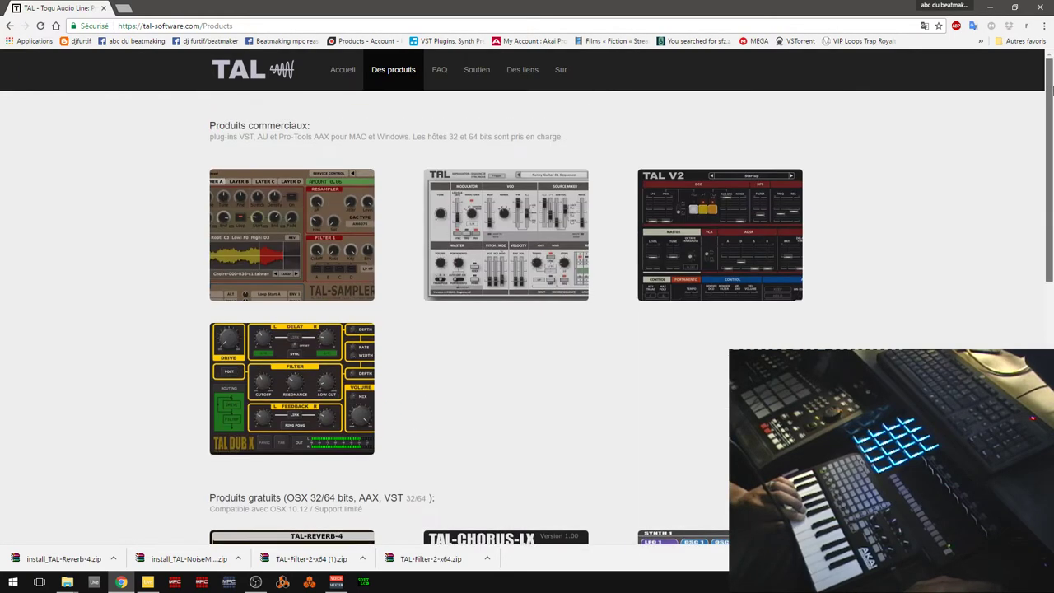
left_click(990, 8)
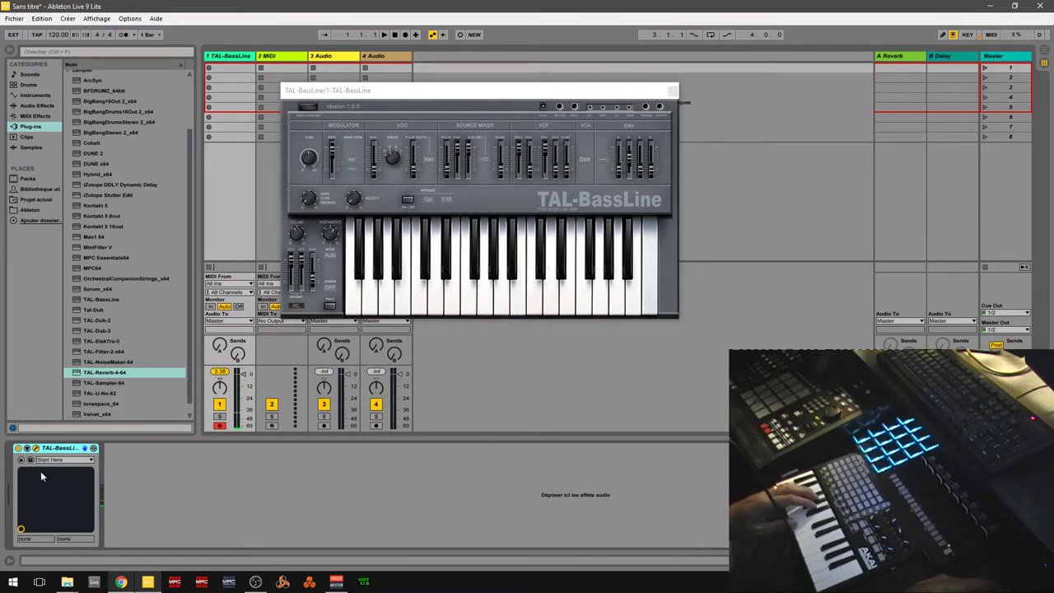
Step: Load the Clean Bass preset in TAL-BassLine and try its modulator and noise sliders
left_click(58, 459)
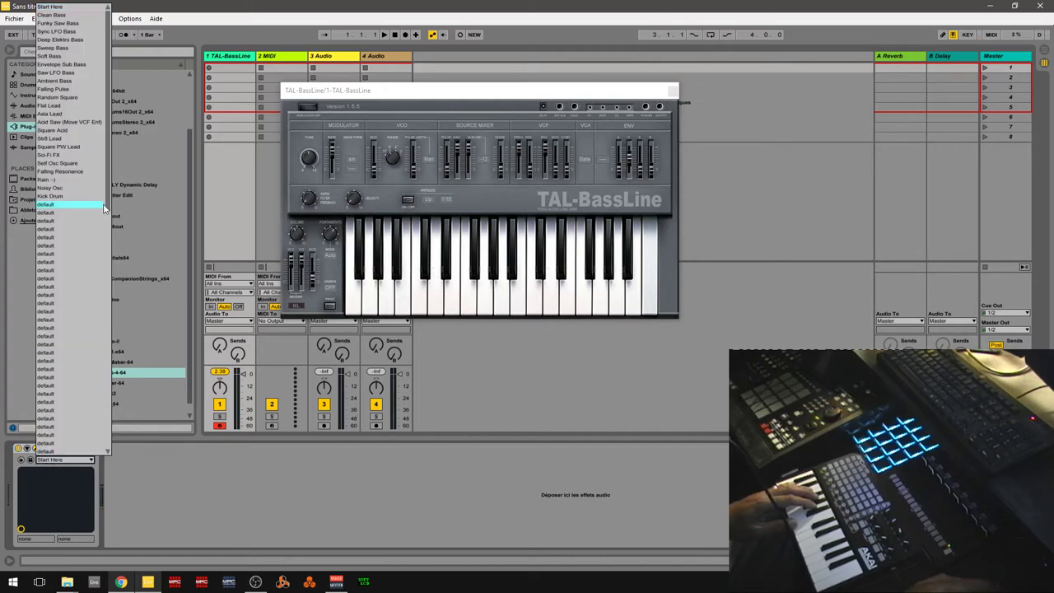
left_click(82, 15)
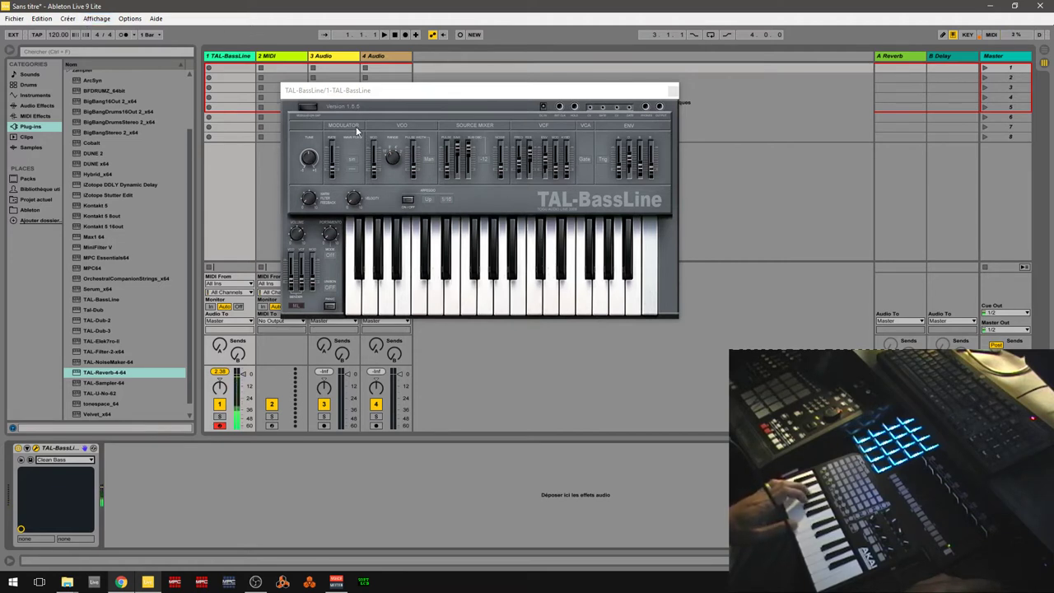
left_click(330, 173)
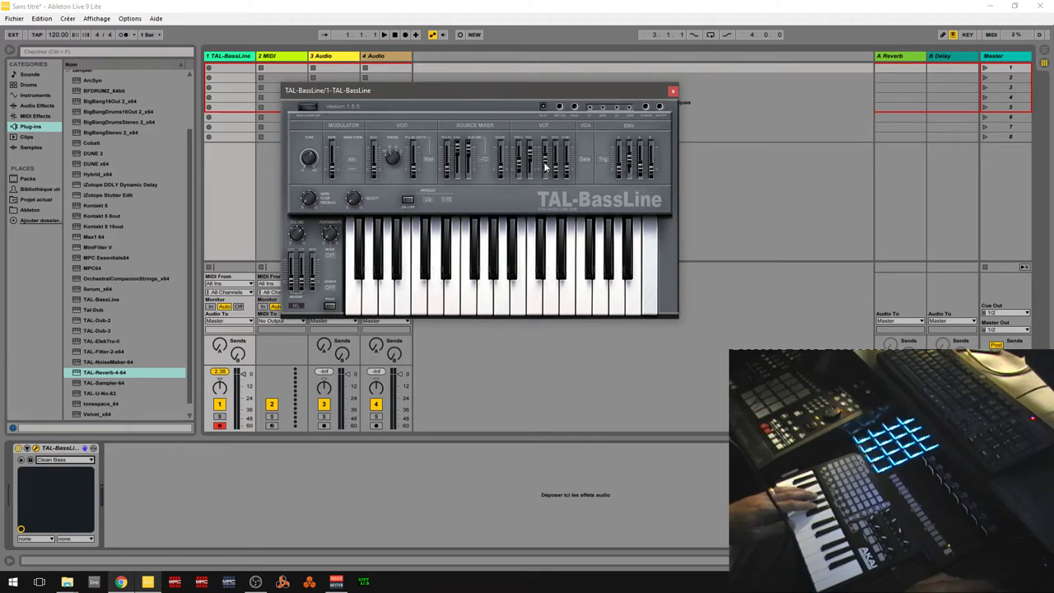
left_click_drag(503, 171, 505, 149)
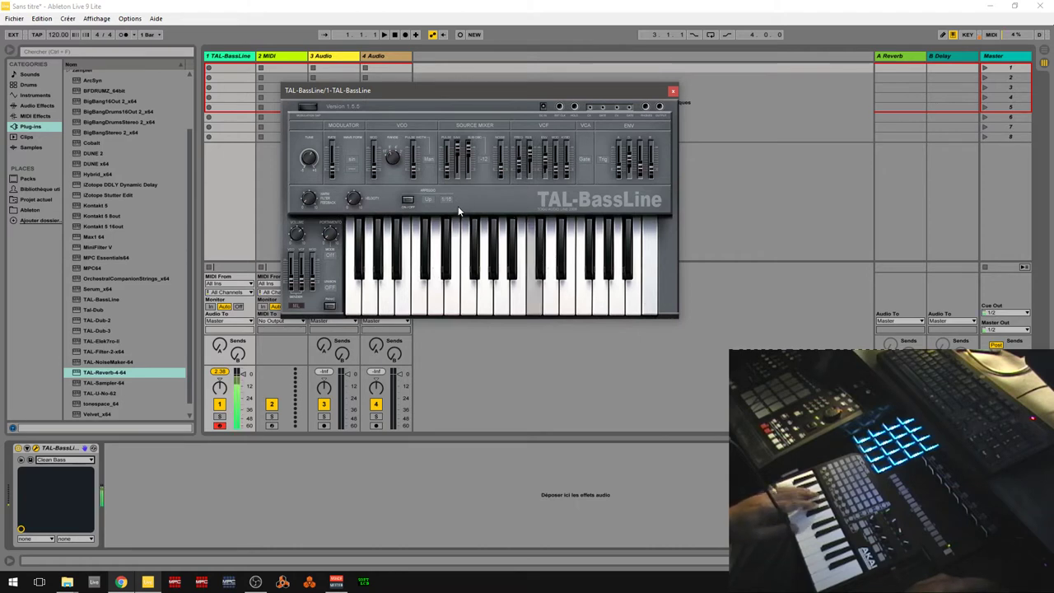
Step: Try TAL-BassLine's arpeggiator in Down mode and switch it off again
left_click(408, 200)
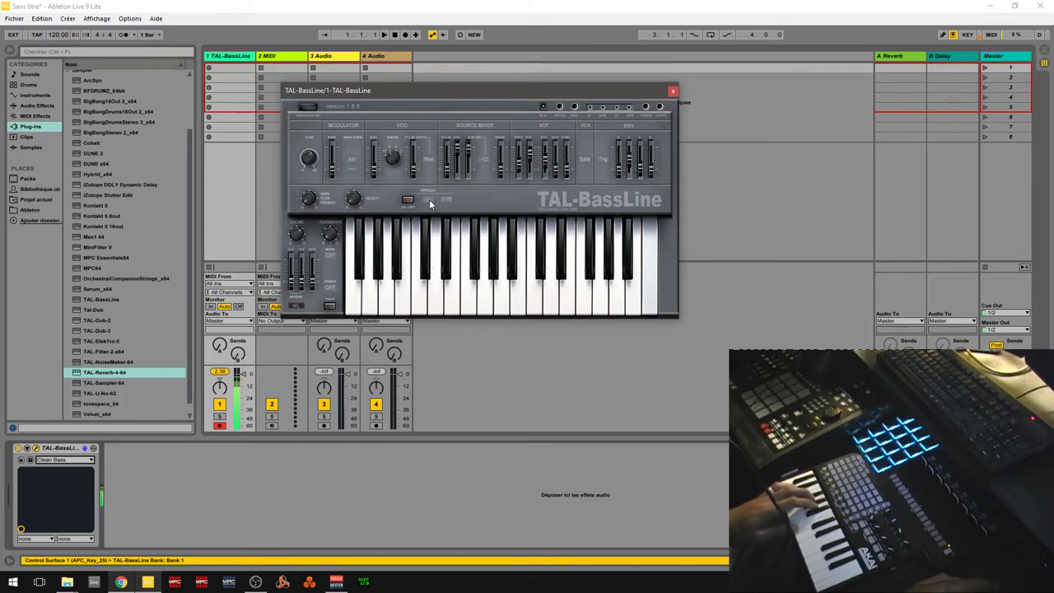
left_click(429, 200)
left_click(441, 228)
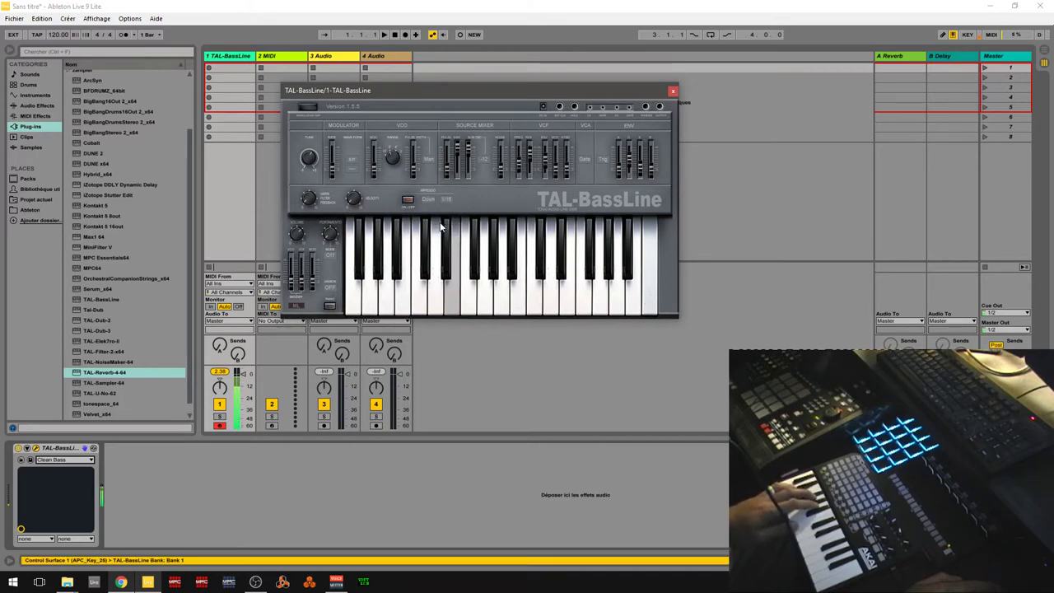
left_click(407, 201)
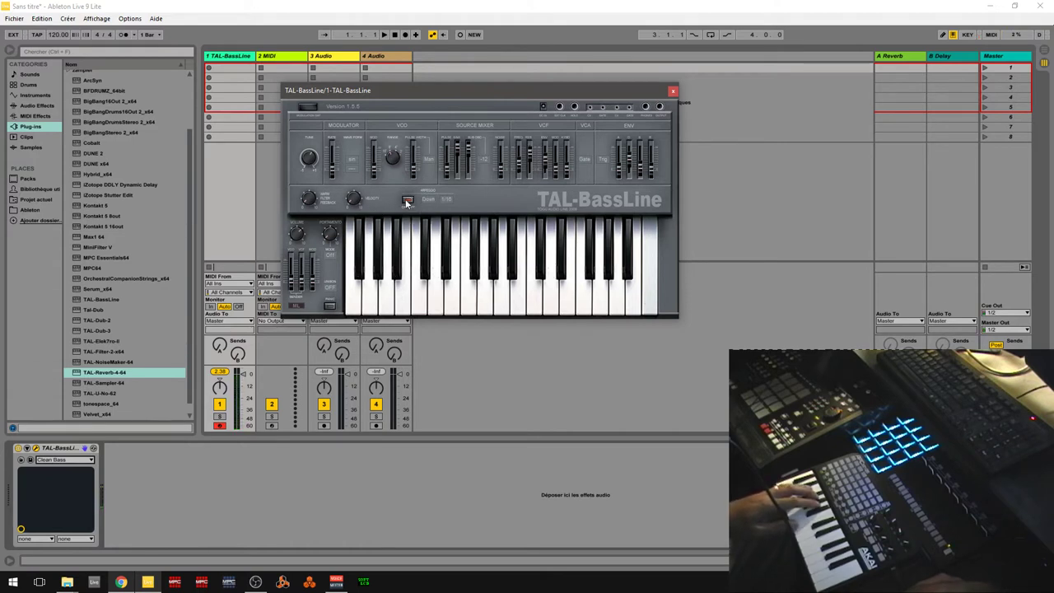
left_click(407, 201)
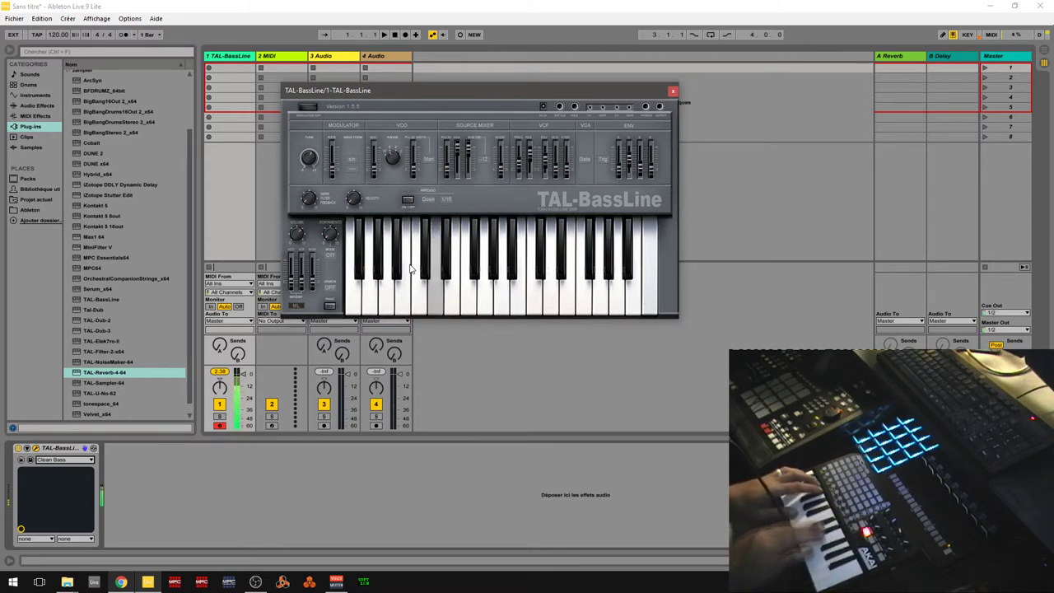
Step: Try the Sync LFO Bass preset with its pulse width and modulator rate sliders, and load the Random Square preset instead
left_click(85, 460)
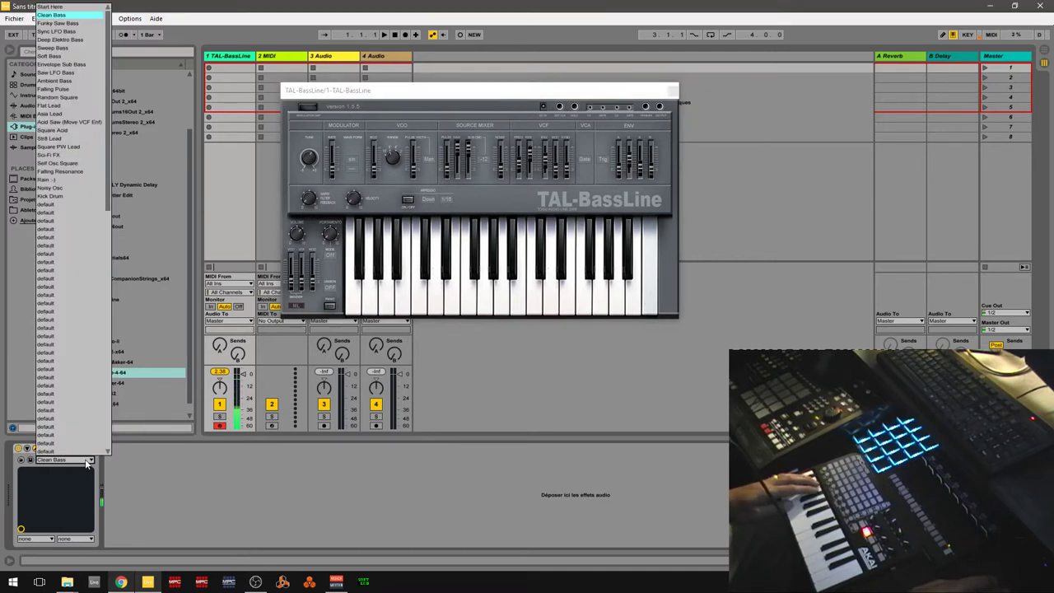
left_click(79, 32)
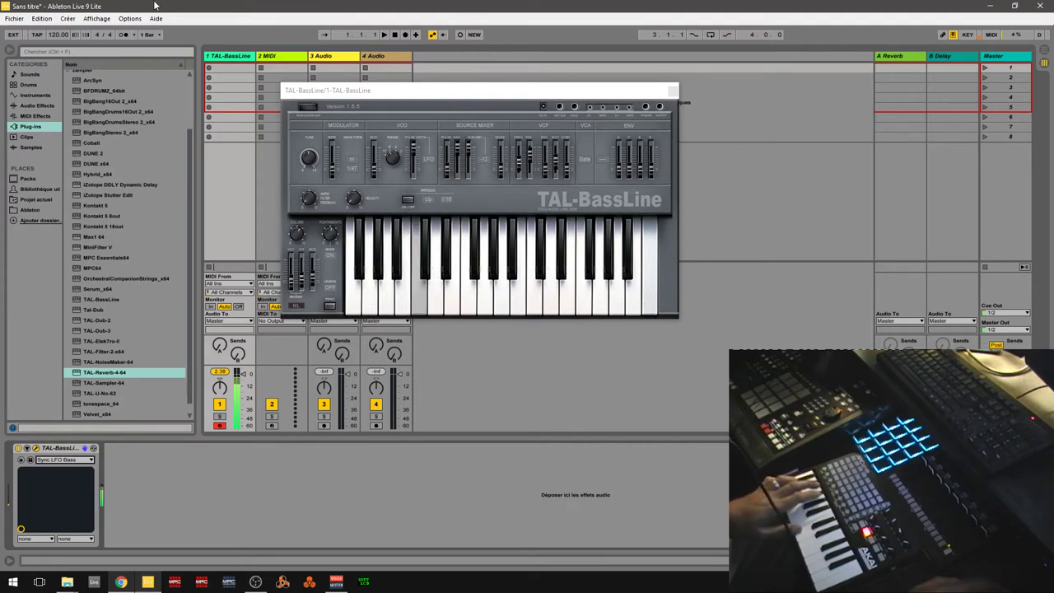
left_click(413, 151)
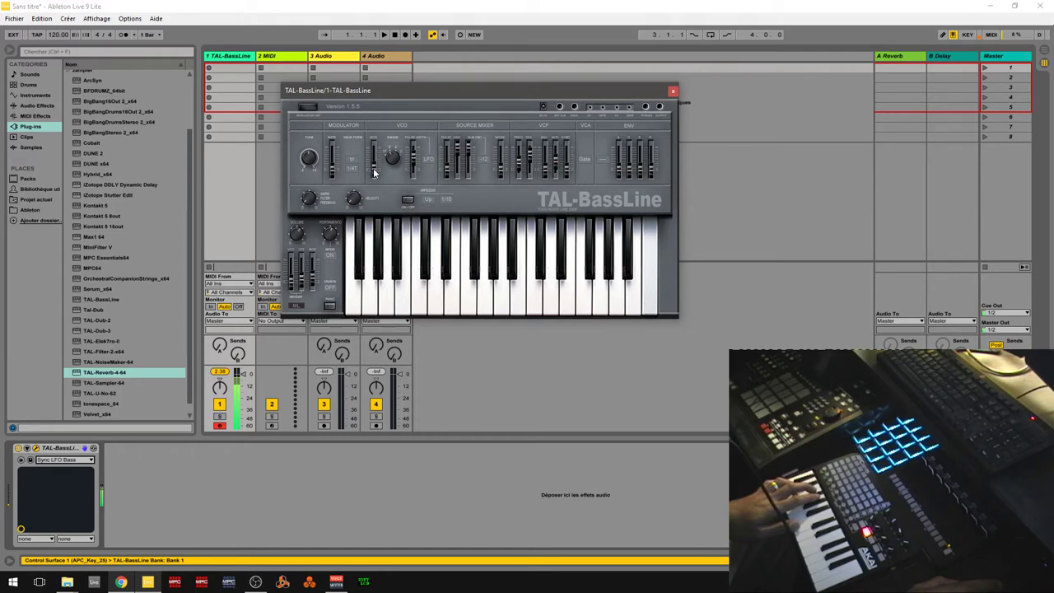
left_click_drag(332, 171, 335, 155)
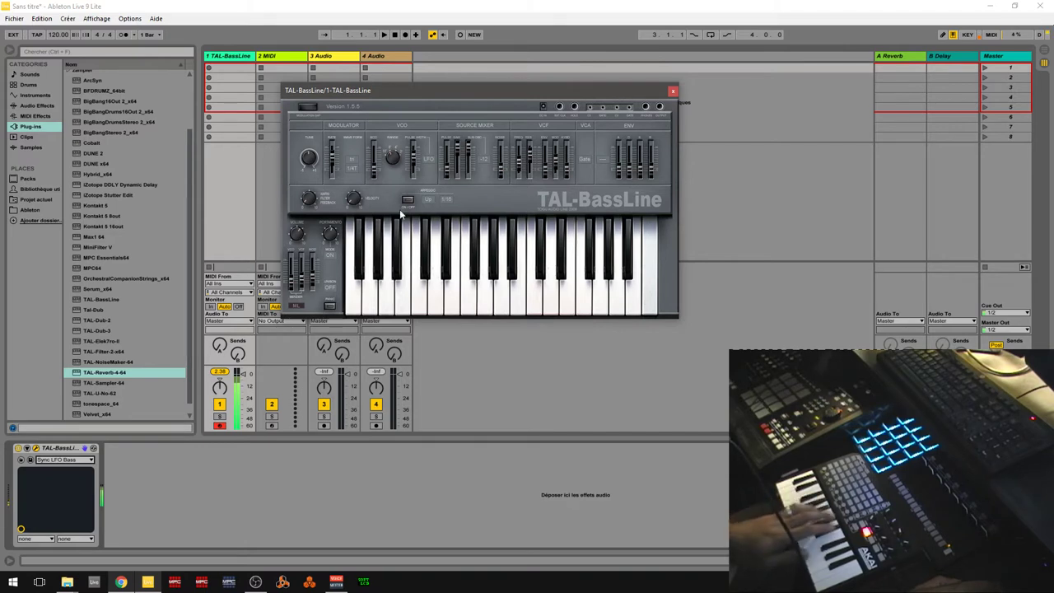
left_click(91, 459)
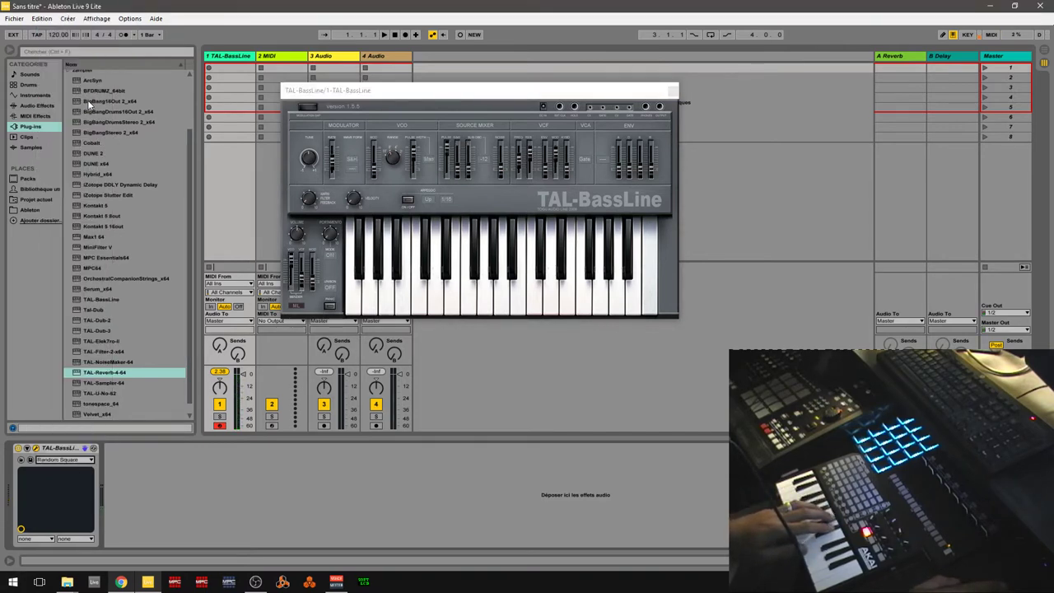
left_click(87, 98)
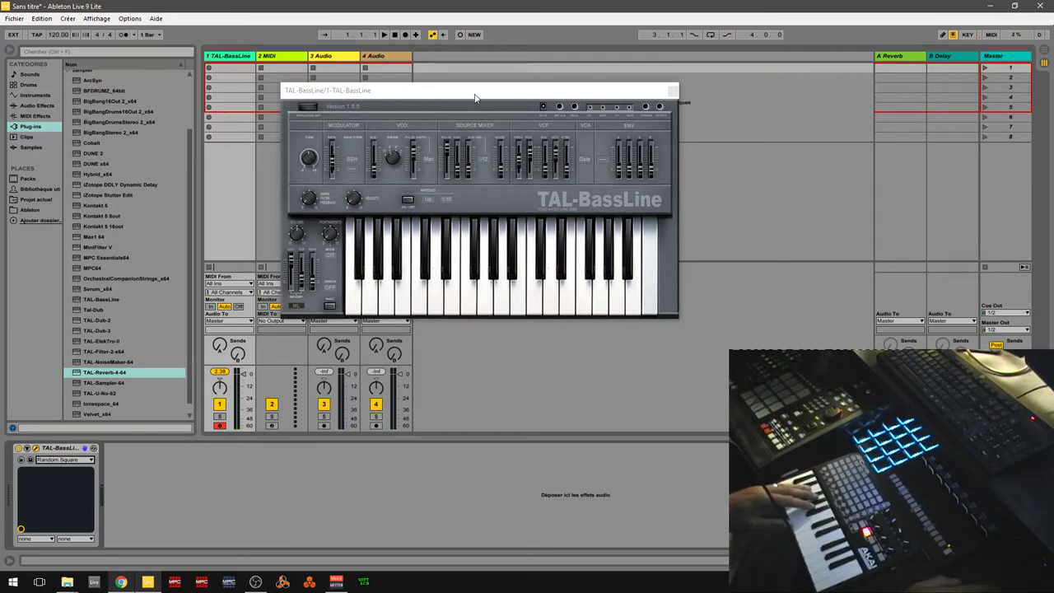
Step: Close the TAL-BassLine window and load the TAL-NoiseMaker-64 instrument on the second MIDI track
left_click(673, 91)
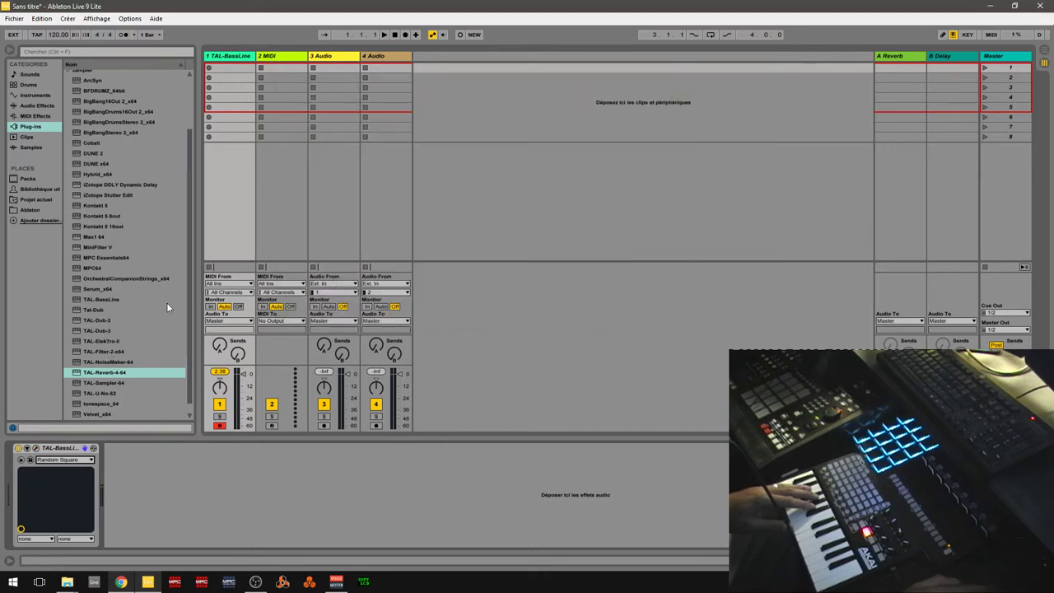
left_click(281, 58)
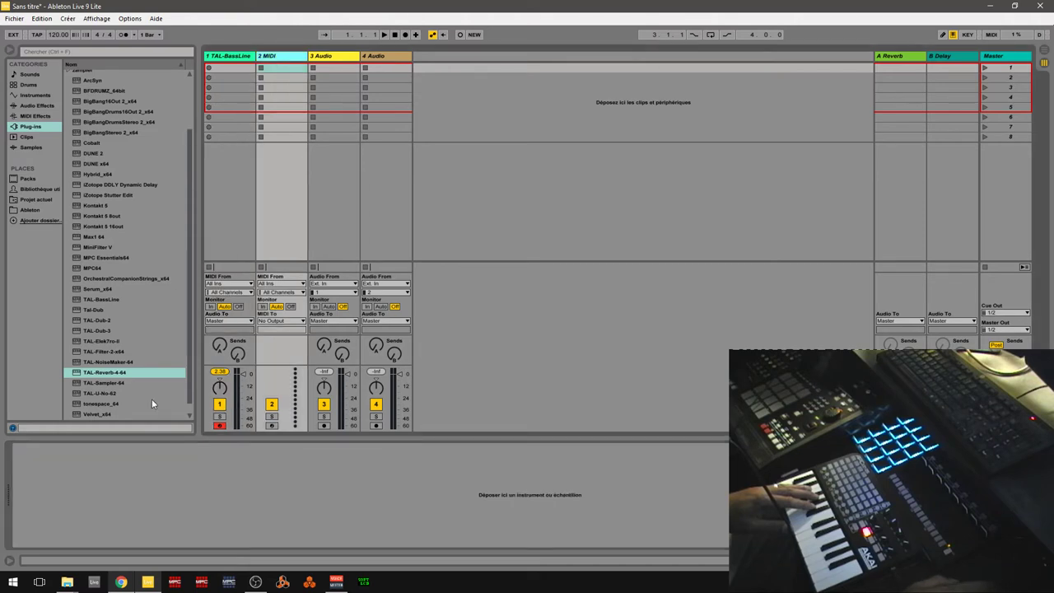
double_click(107, 363)
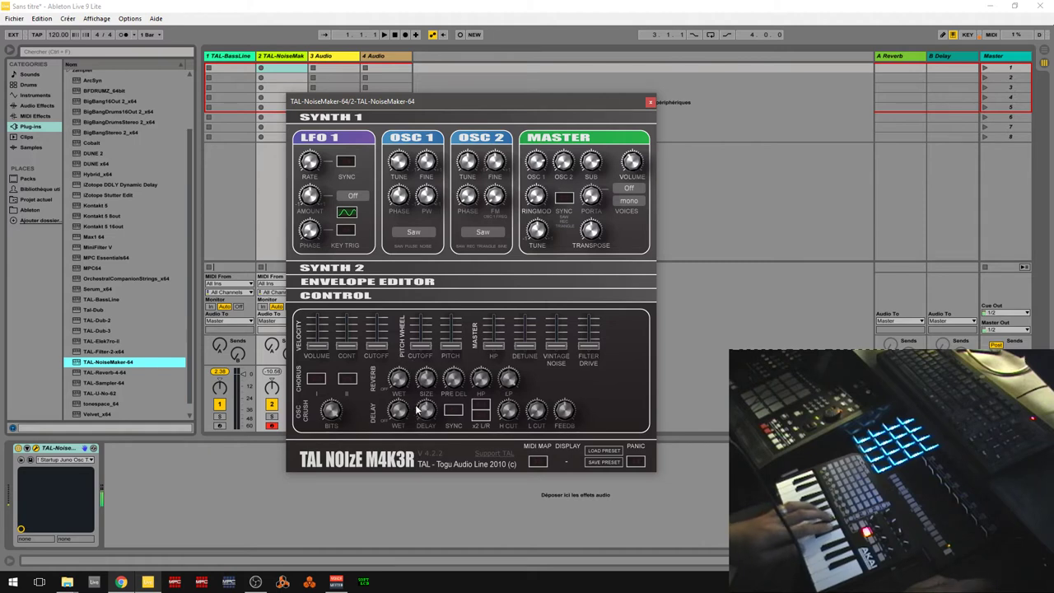
Step: Audition TAL-NoiseMaker-64's ARP 2050 Punk TAL and ARP Demotrack ARP FN presets, and settle on BS C64 Octavebass FN
left_click(93, 460)
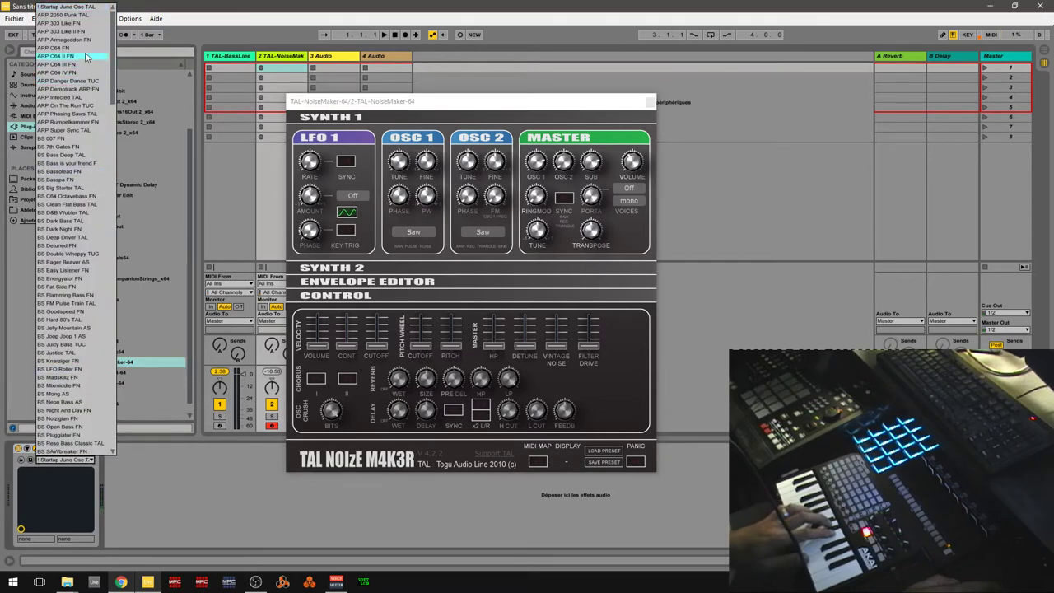
left_click(84, 15)
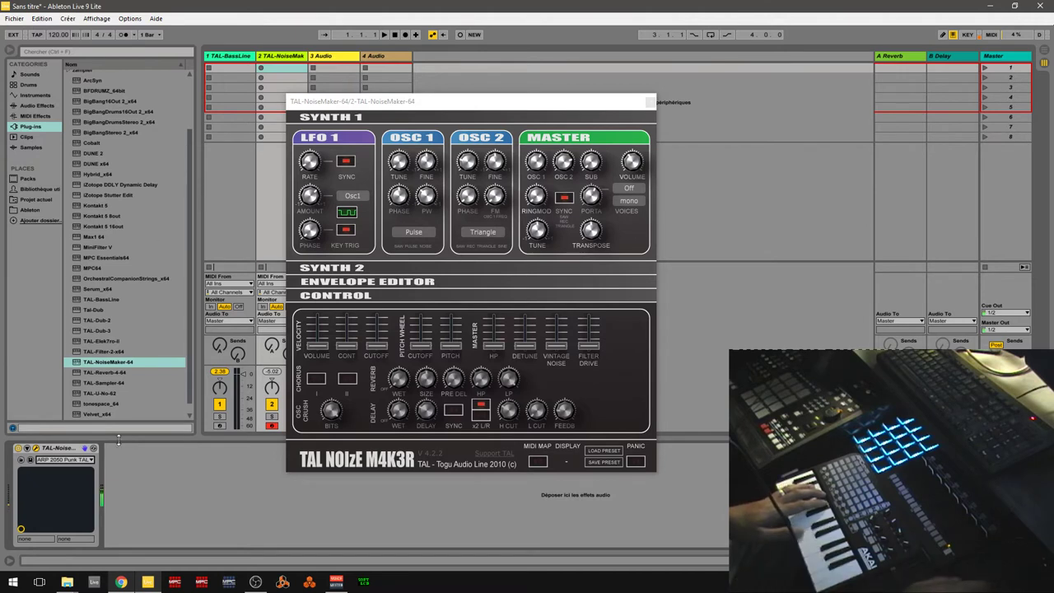
left_click(89, 459)
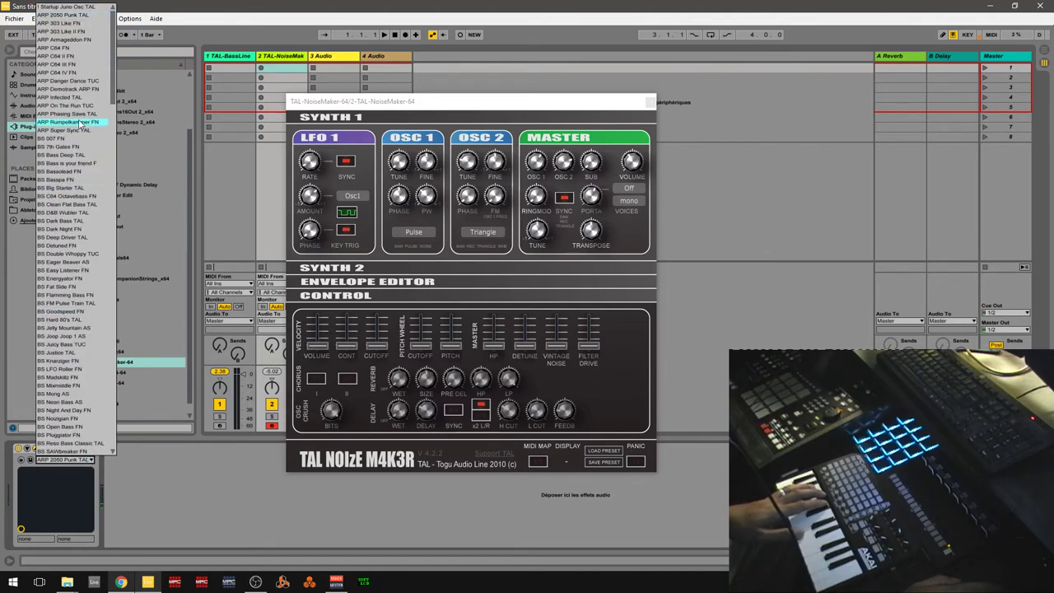
left_click(81, 90)
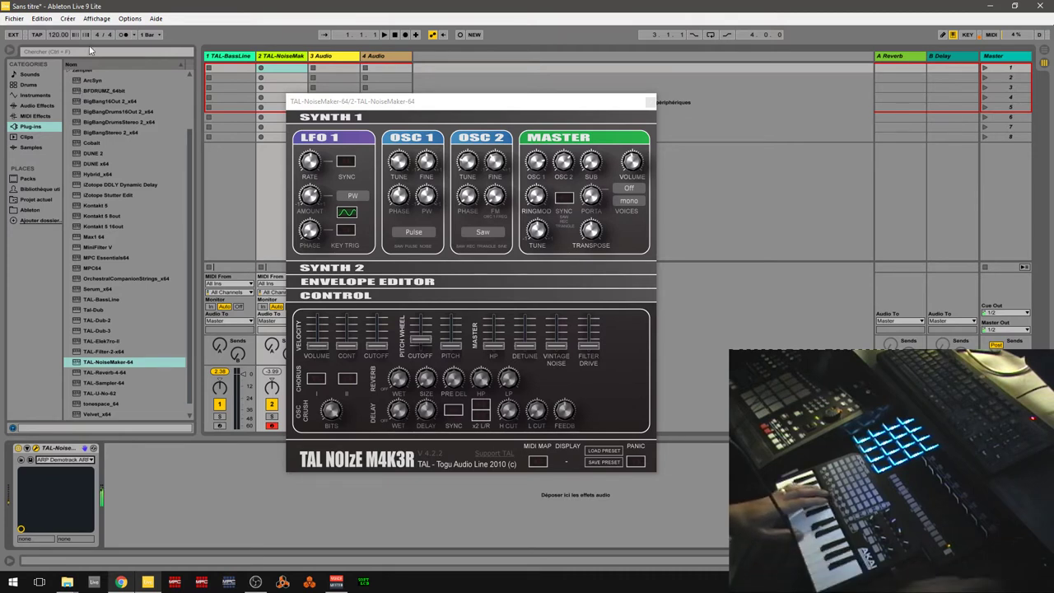
left_click(71, 461)
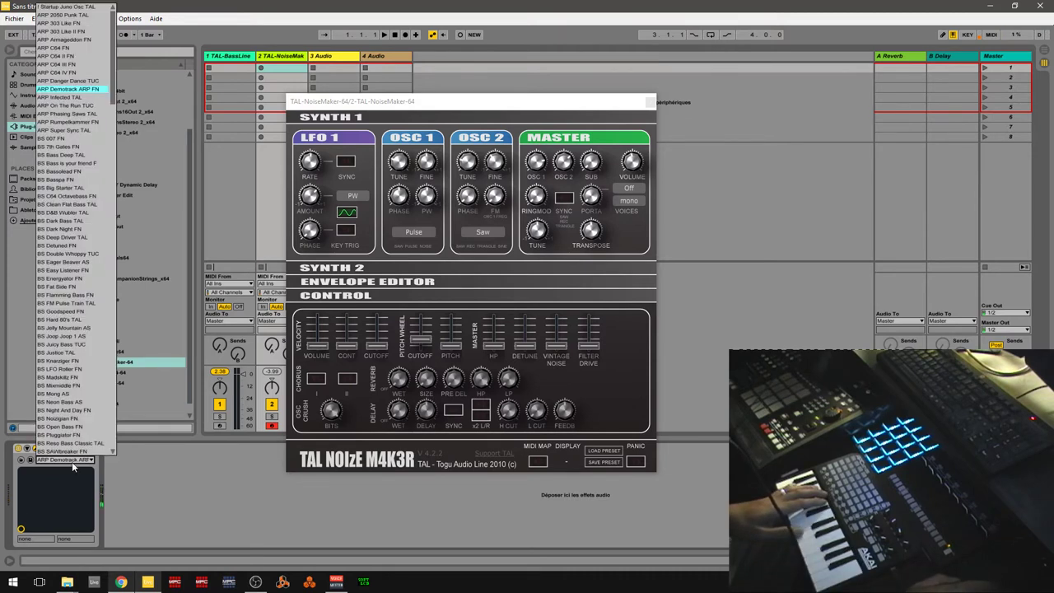
left_click(83, 198)
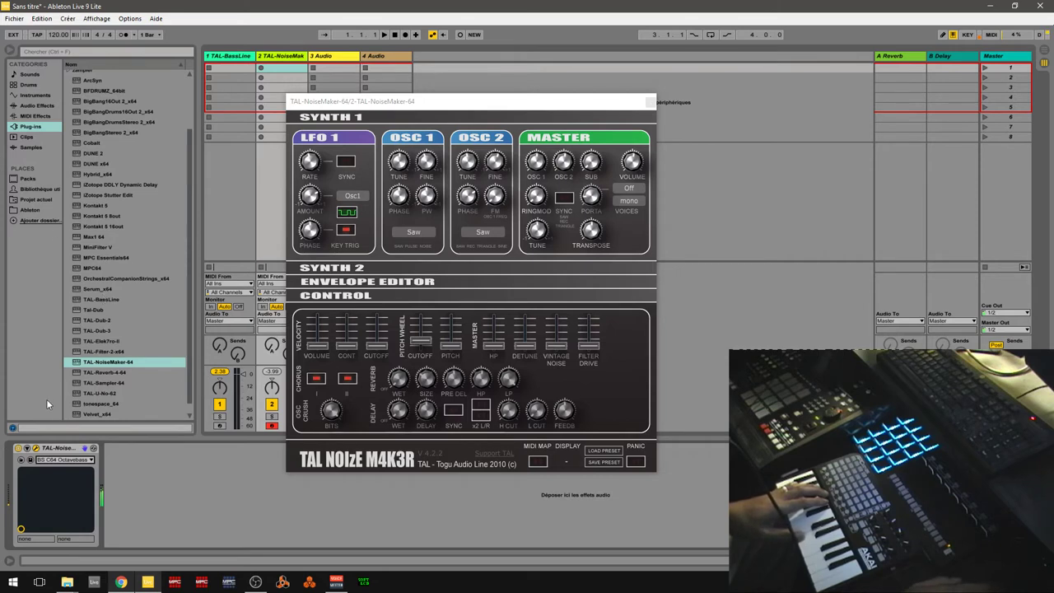
Step: Unfold the TAL-NoiseMaker-64 device's parameters and configure it with LFO 1 amount, LFO 1 phase and pitch wheel cutoff
left_click(28, 450)
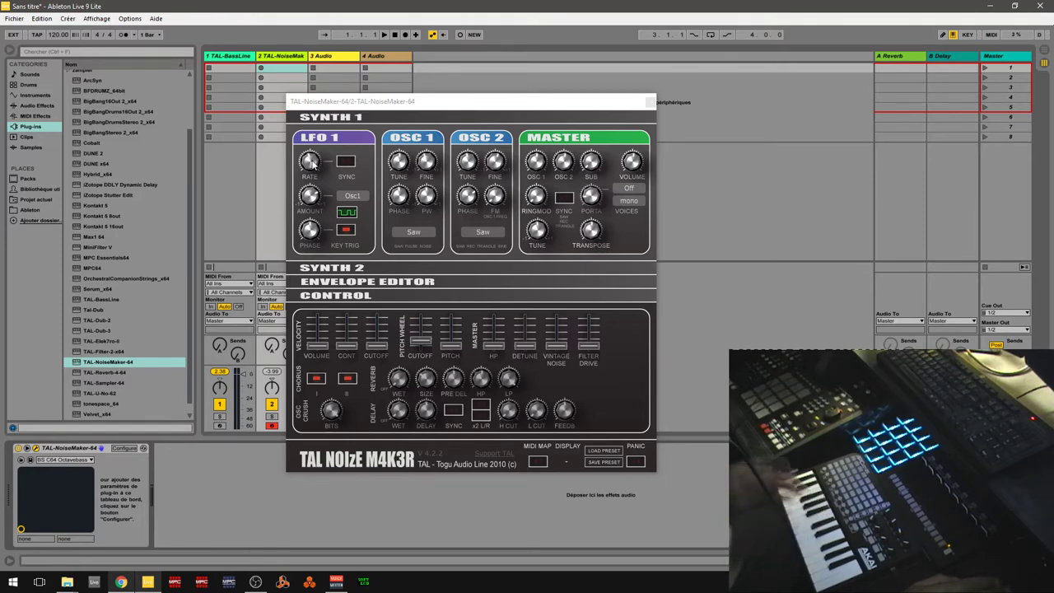
left_click_drag(502, 116, 677, 102)
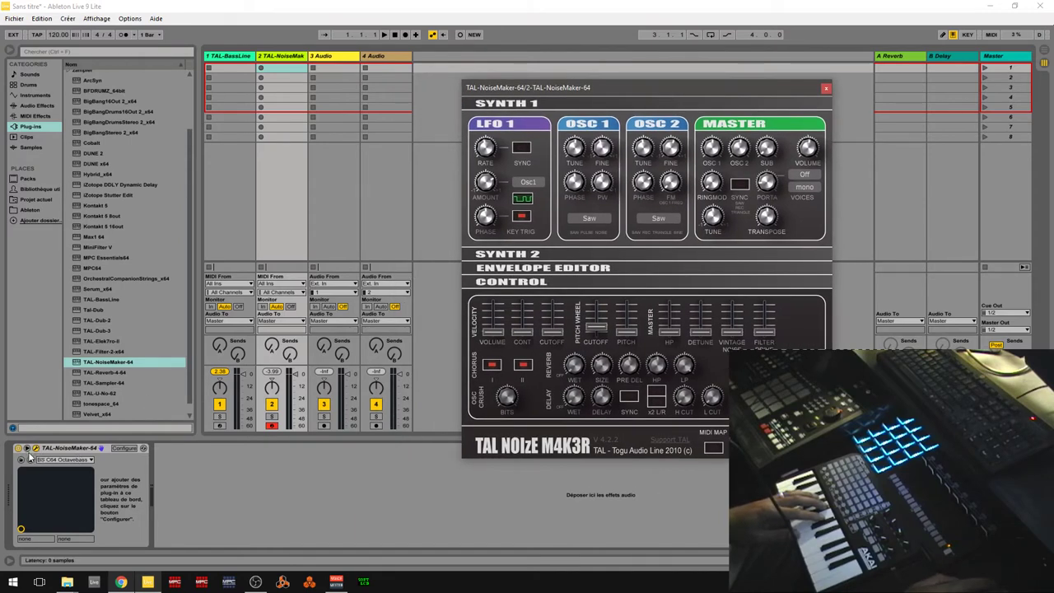
left_click(126, 449)
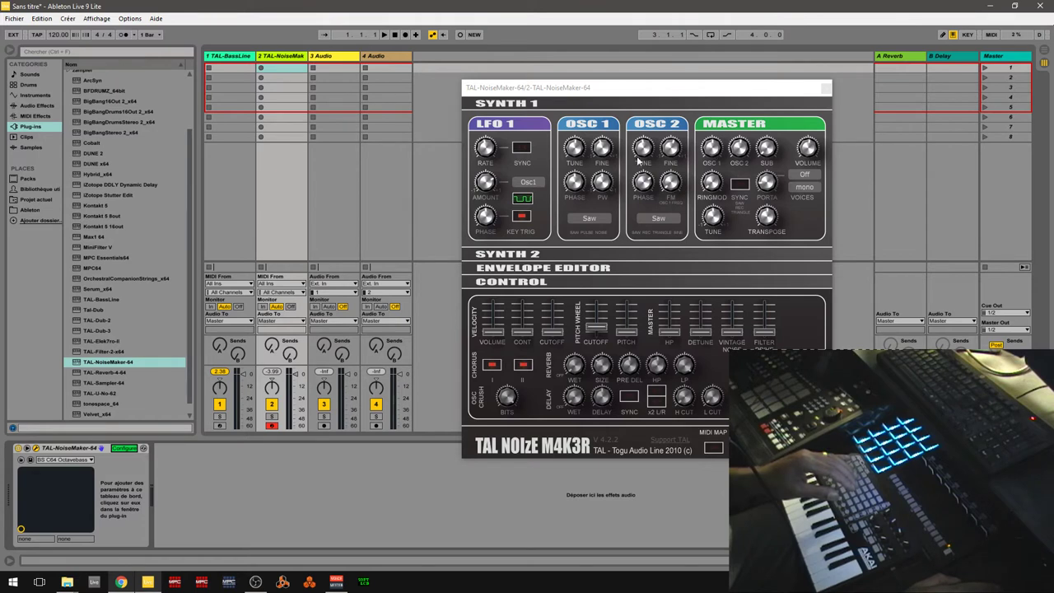
left_click(486, 192)
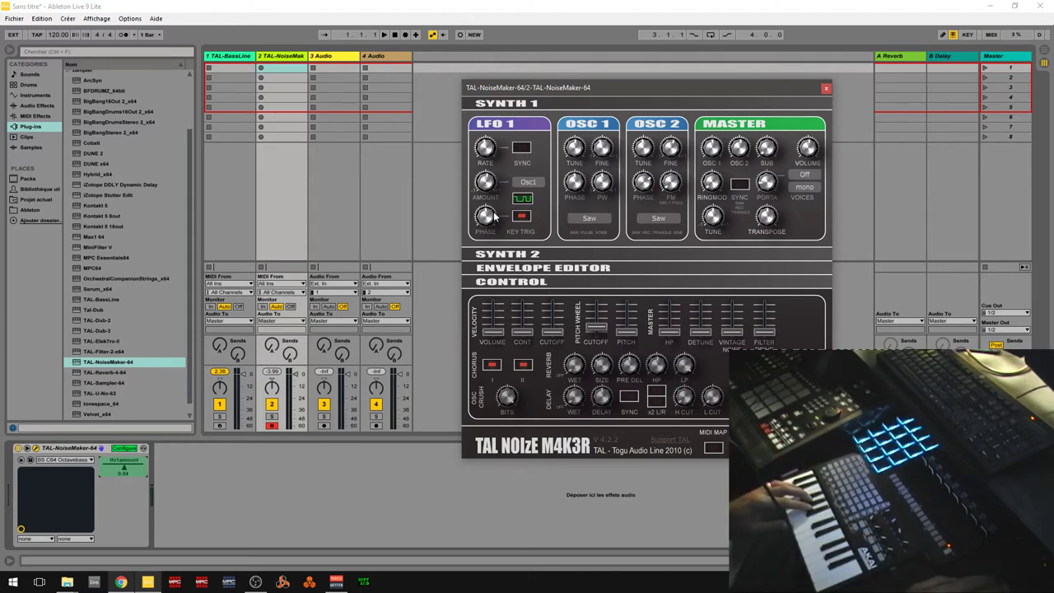
left_click(494, 216)
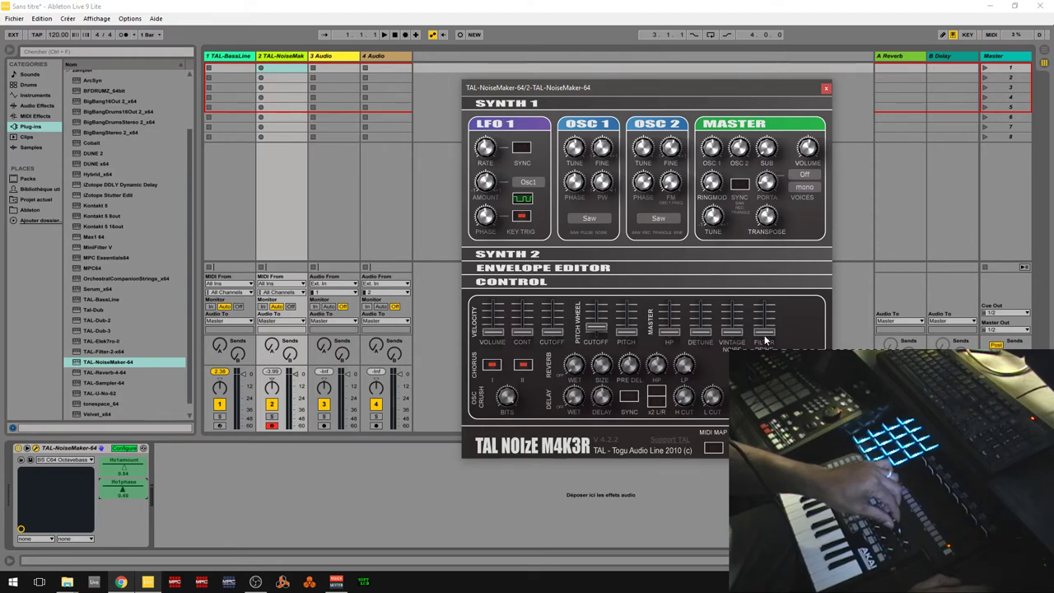
left_click(601, 327)
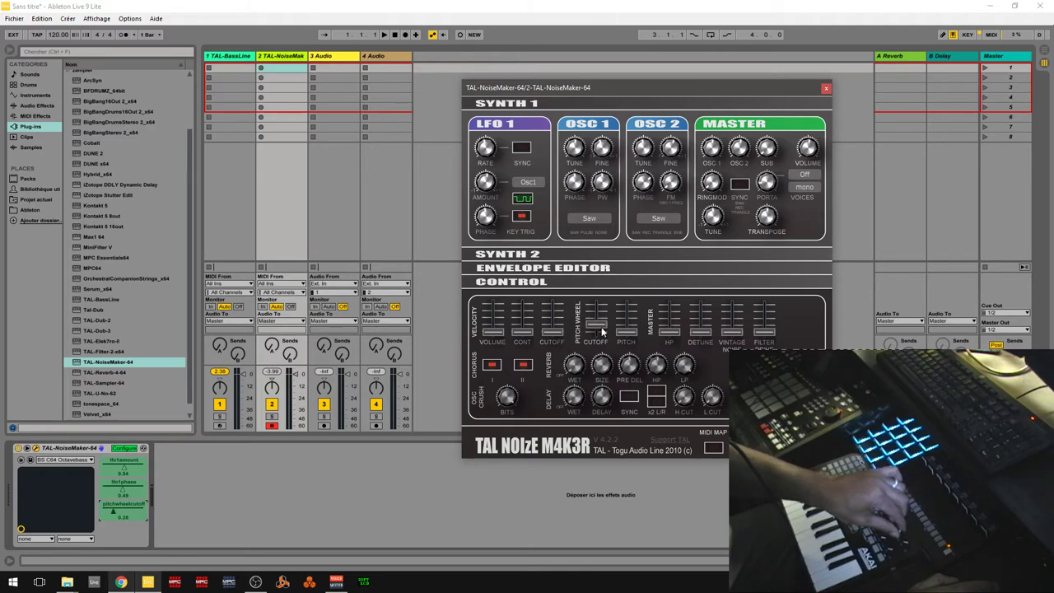
Step: Add delay wet and the master high-pass to TAL-NoiseMaker-64's configured parameters, loading the BS Juicy Bass TUC preset in between
left_click(574, 399)
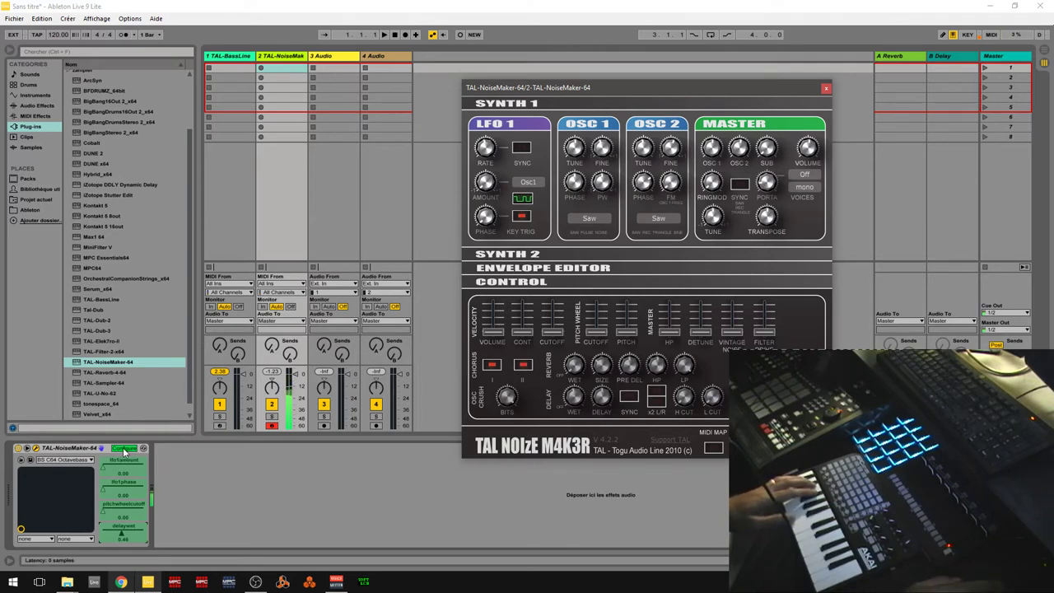
left_click(123, 451)
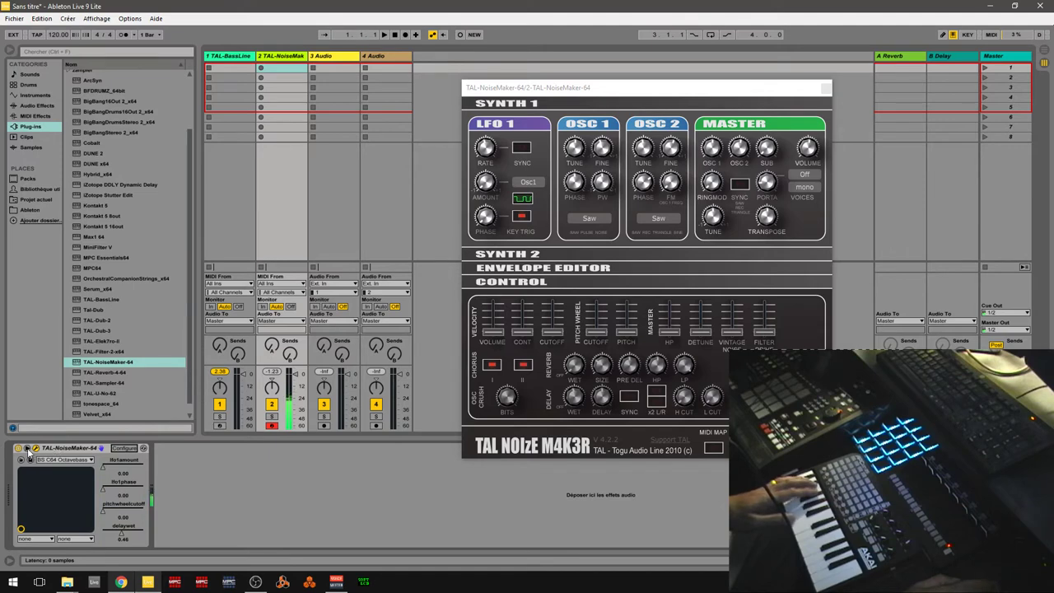
left_click(92, 465)
left_click(67, 342)
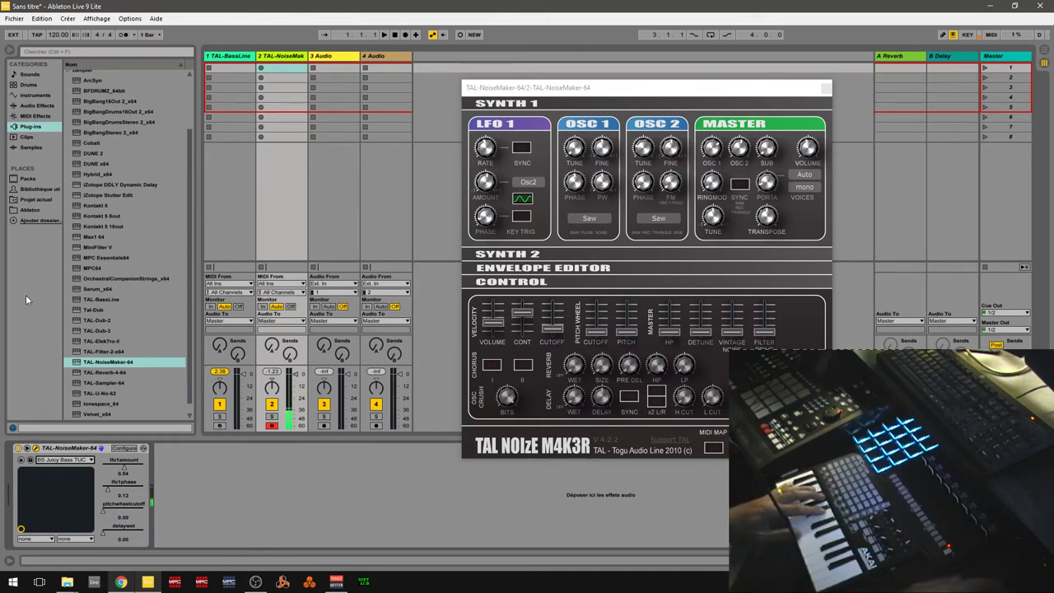
left_click(125, 448)
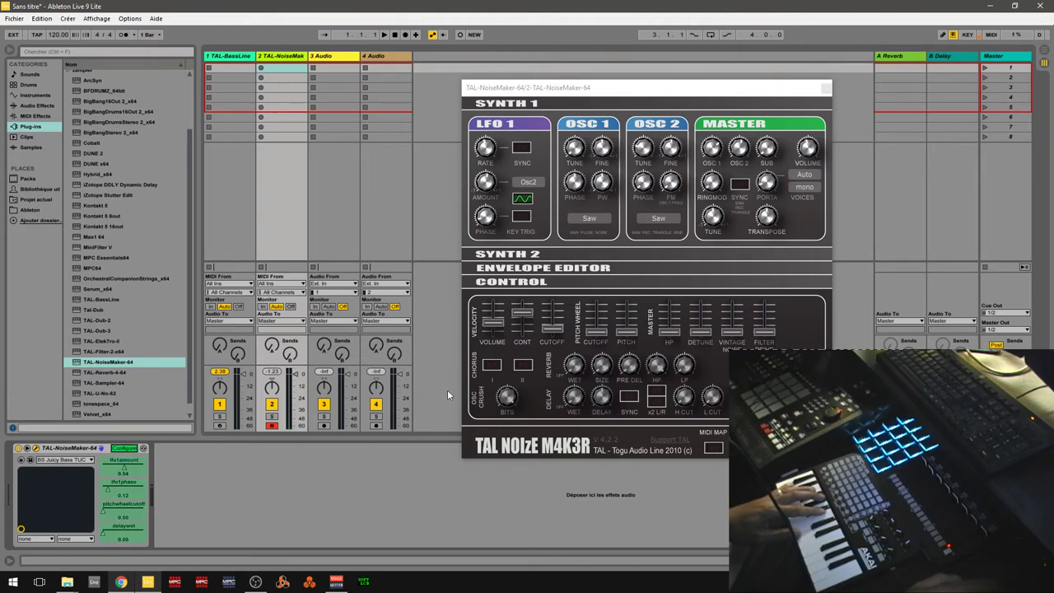
left_click(670, 340)
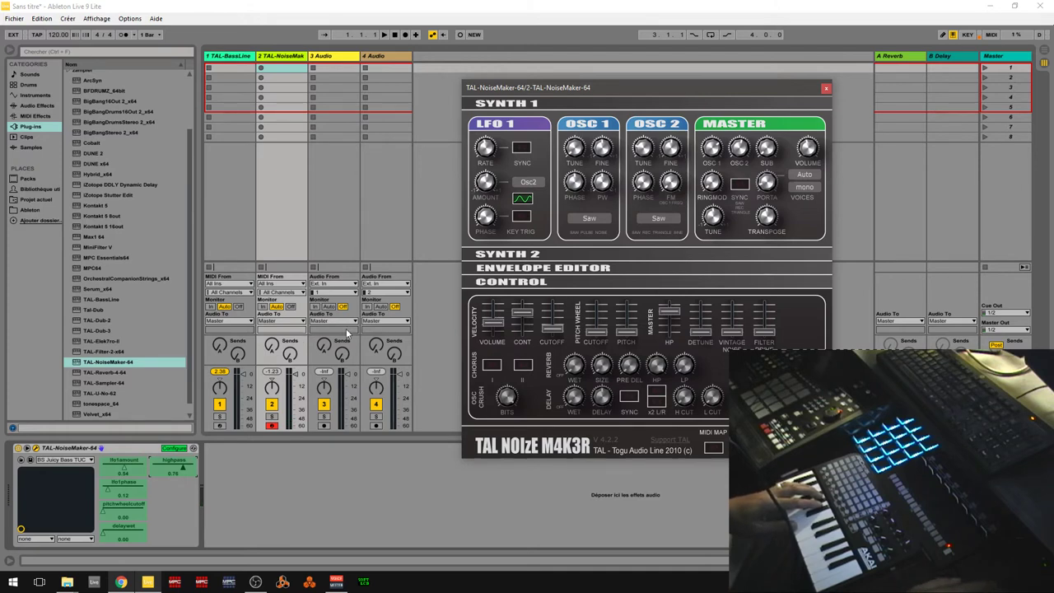
Step: Remove the two empty audio tracks and insert a MIDI track as the third track
right_click(348, 62)
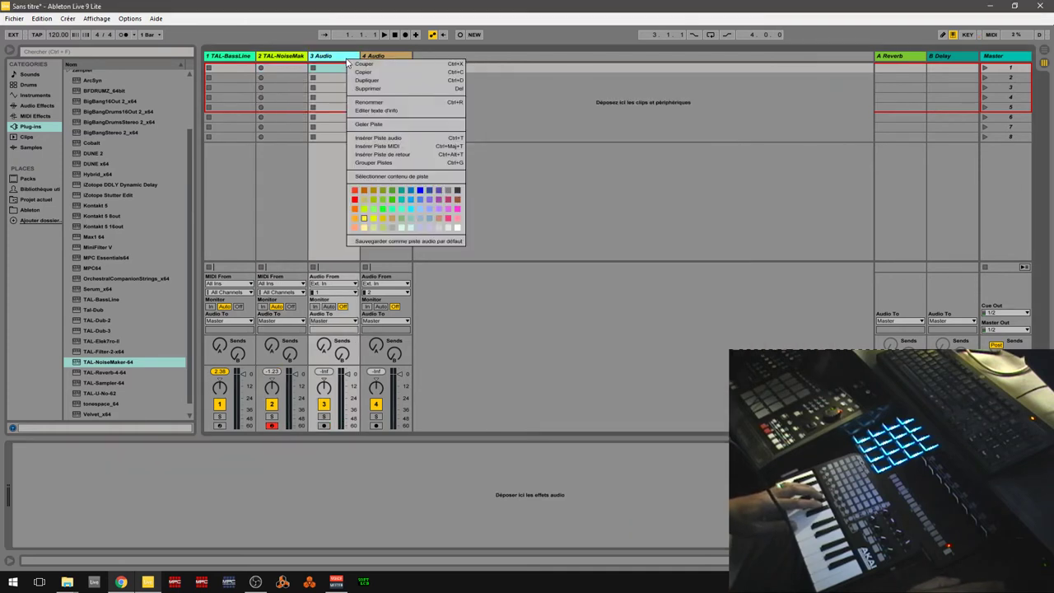
left_click(378, 78)
right_click(333, 61)
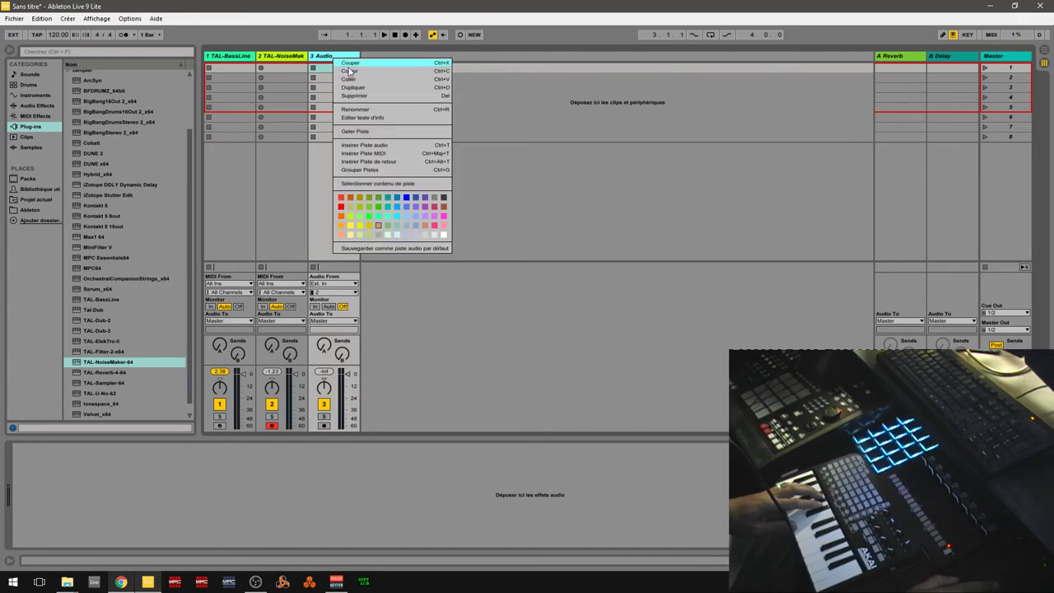
left_click(354, 81)
right_click(336, 55)
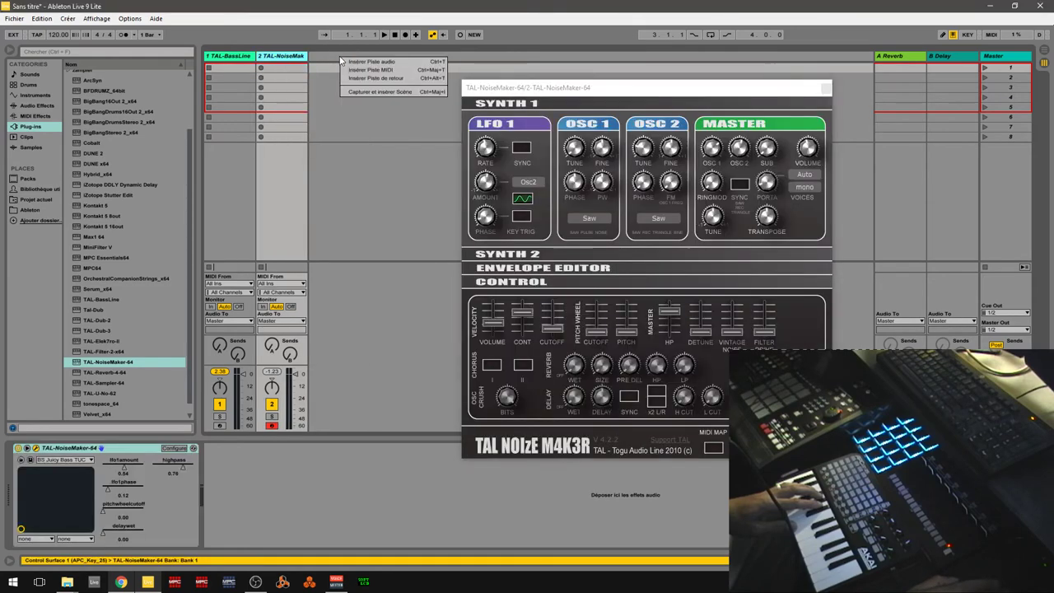
left_click(360, 74)
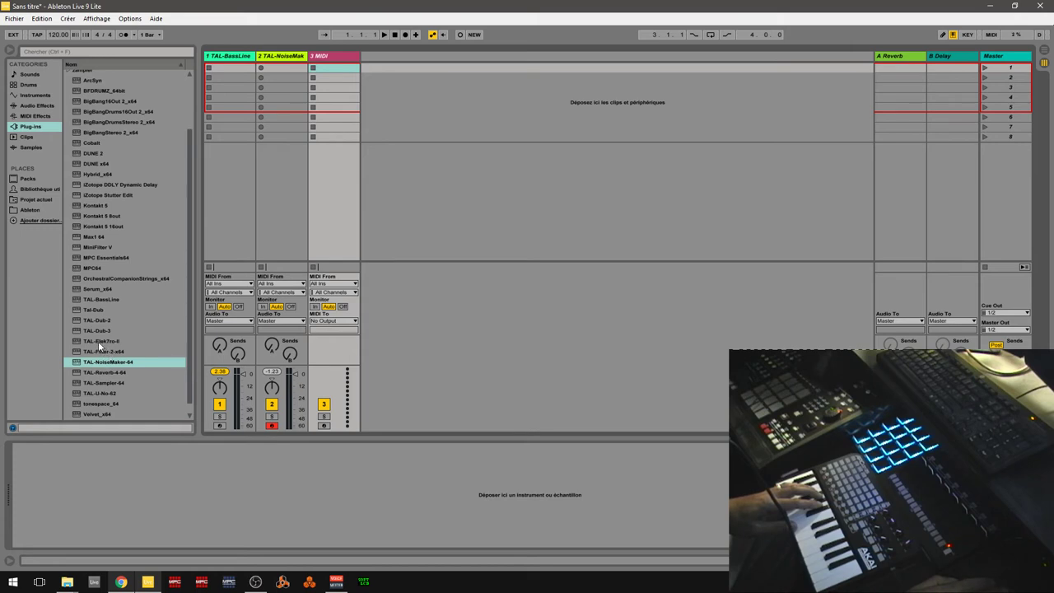
Step: Load the TAL-Elek7ro-II instrument on the third MIDI track and choose its BS Dark Pulse XS preset
left_click_drag(101, 346, 134, 516)
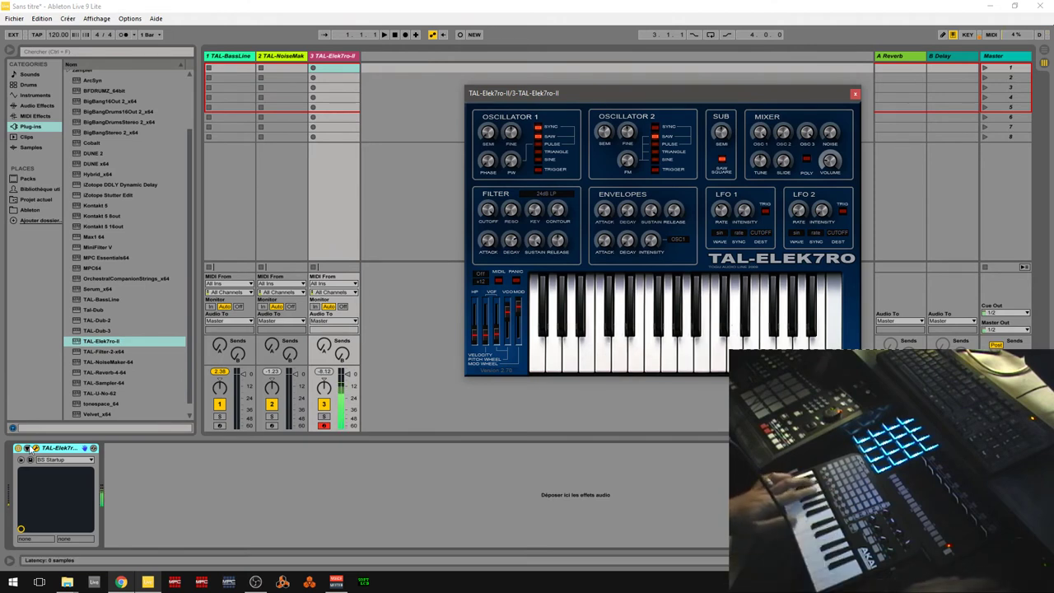
left_click(64, 459)
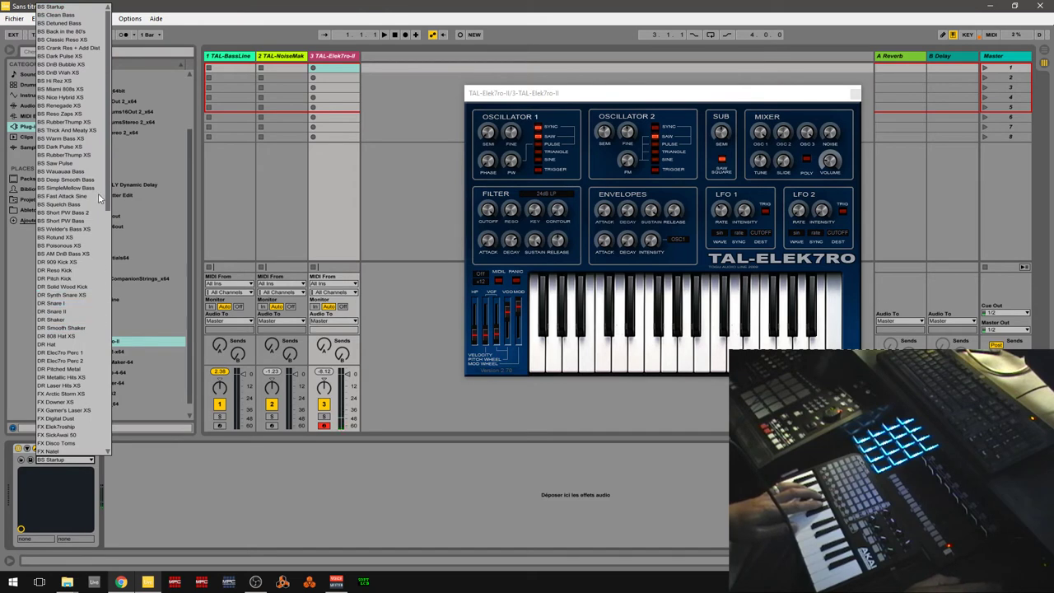
left_click(77, 55)
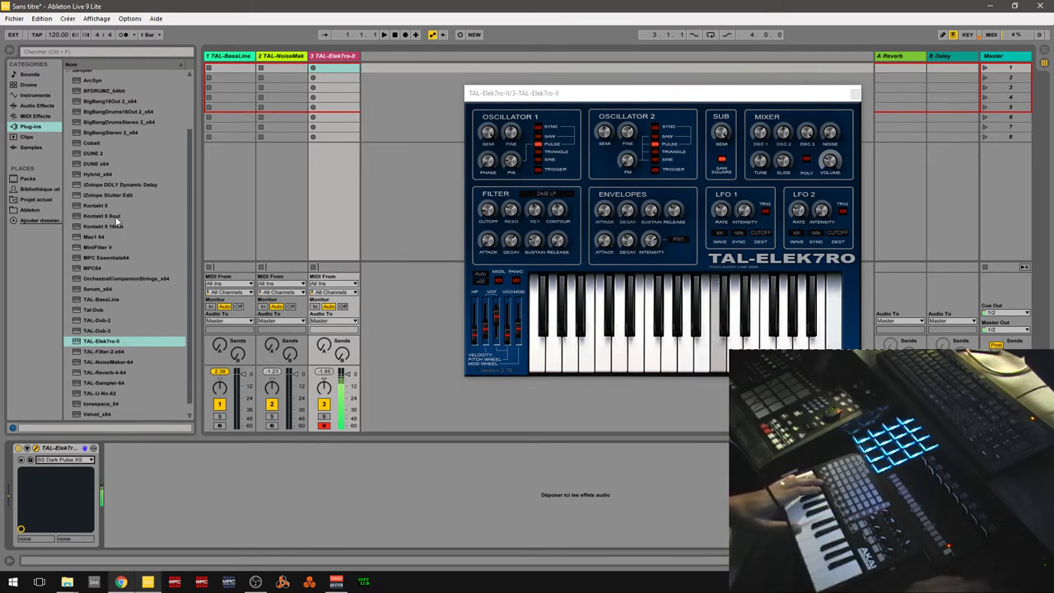
Step: Unfold TAL-Elek7ro-II's device parameters and configure it with the filter cutoff
left_click(27, 448)
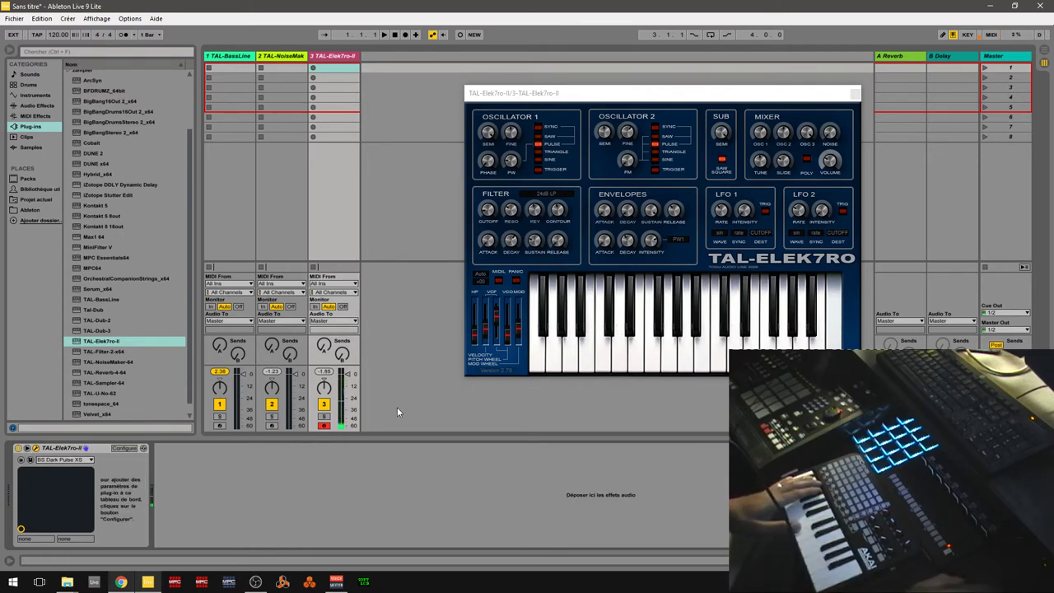
left_click(125, 450)
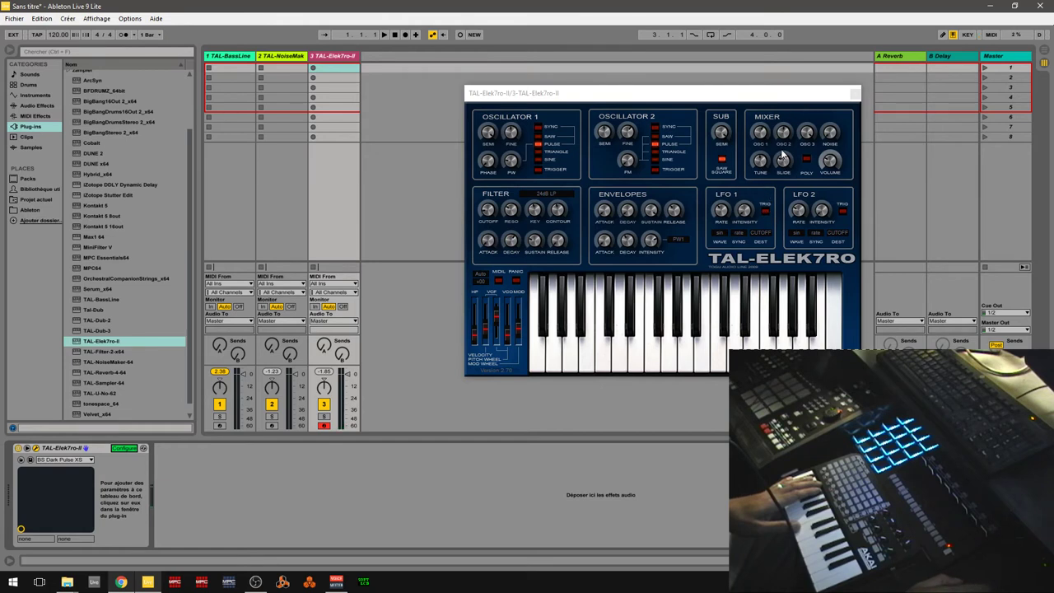
left_click(491, 211)
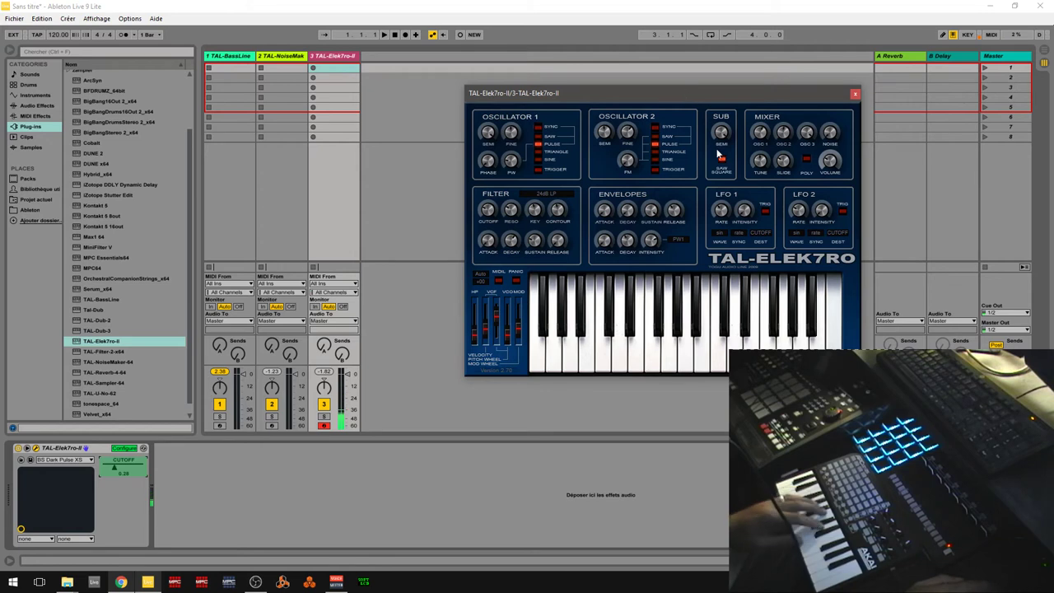
Step: Audition TAL-Elek7ro-II's BS RubberThump XS, BS Wauauaa Bass, BS Rotund XS and DR 909 Kick XS presets
left_click(91, 464)
left_click(73, 158)
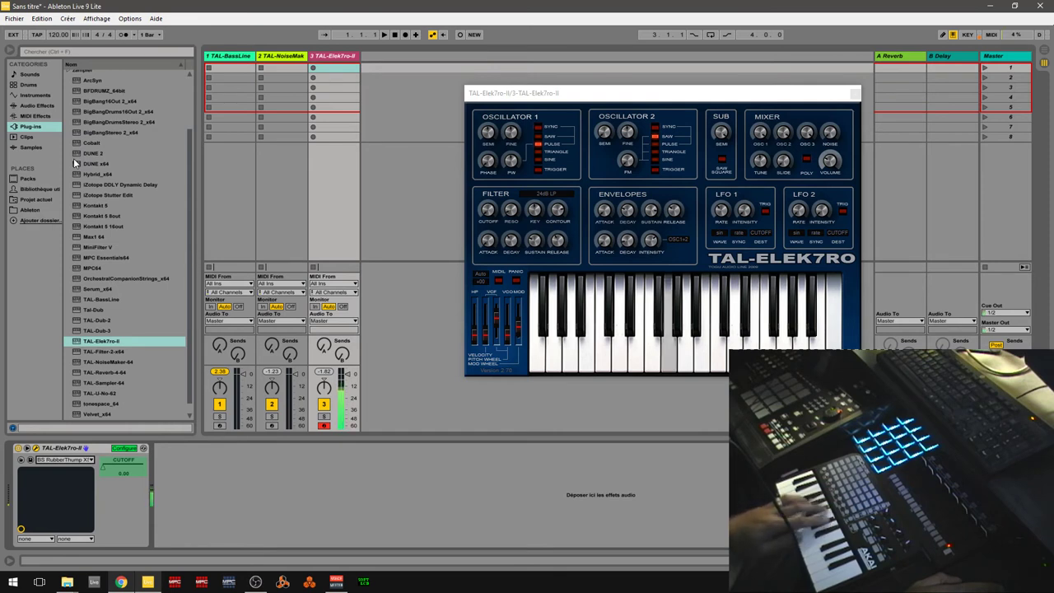
left_click(77, 466)
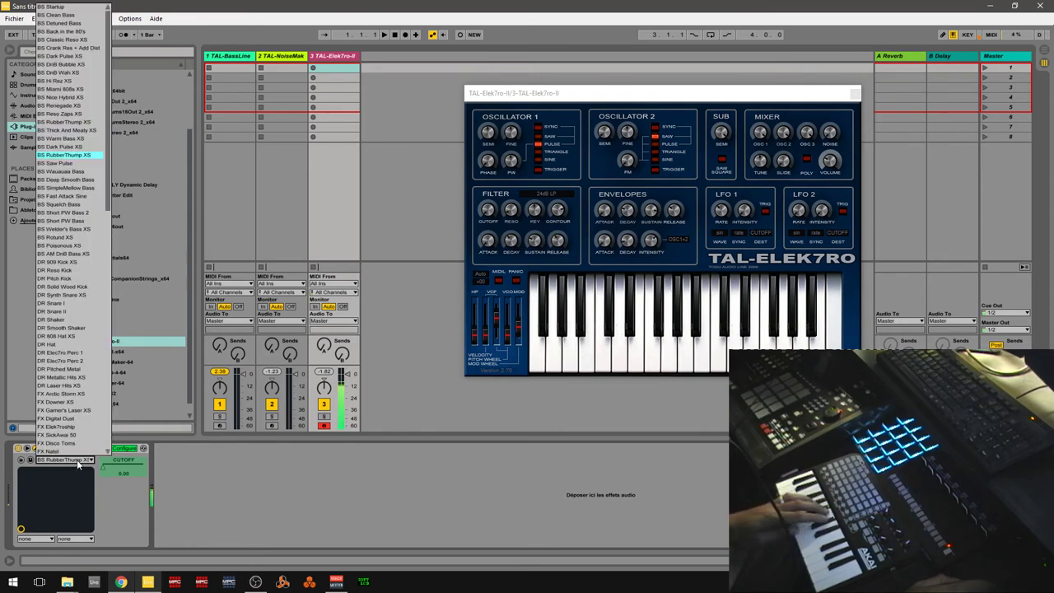
left_click(63, 172)
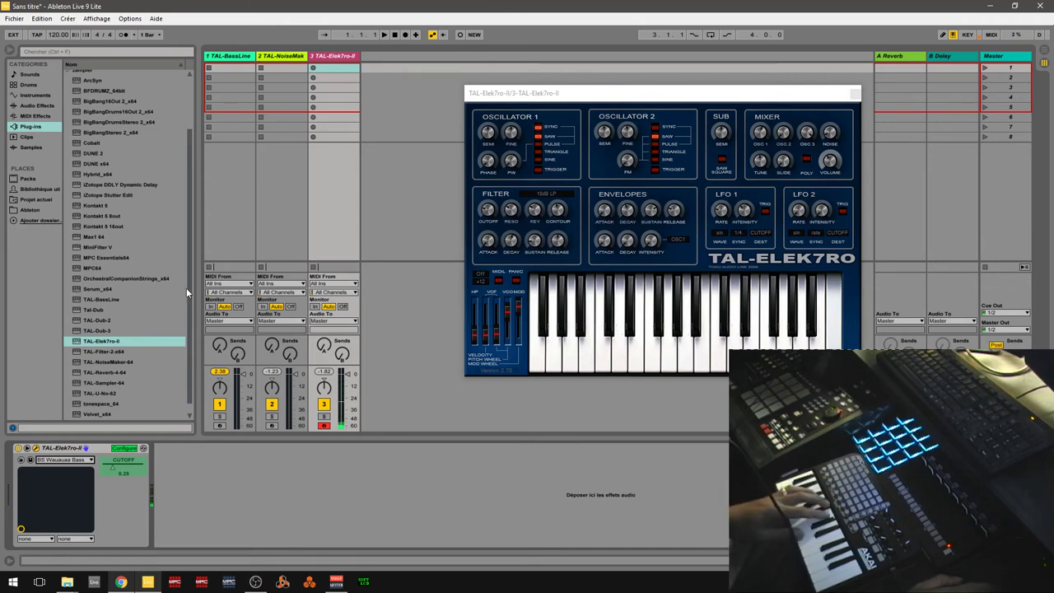
left_click(61, 460)
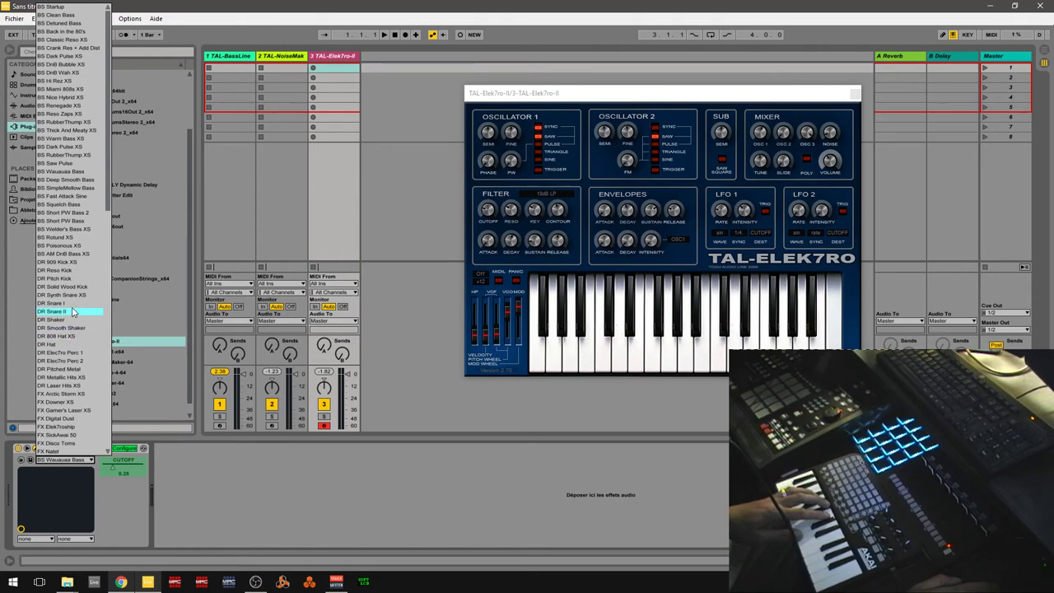
left_click(84, 236)
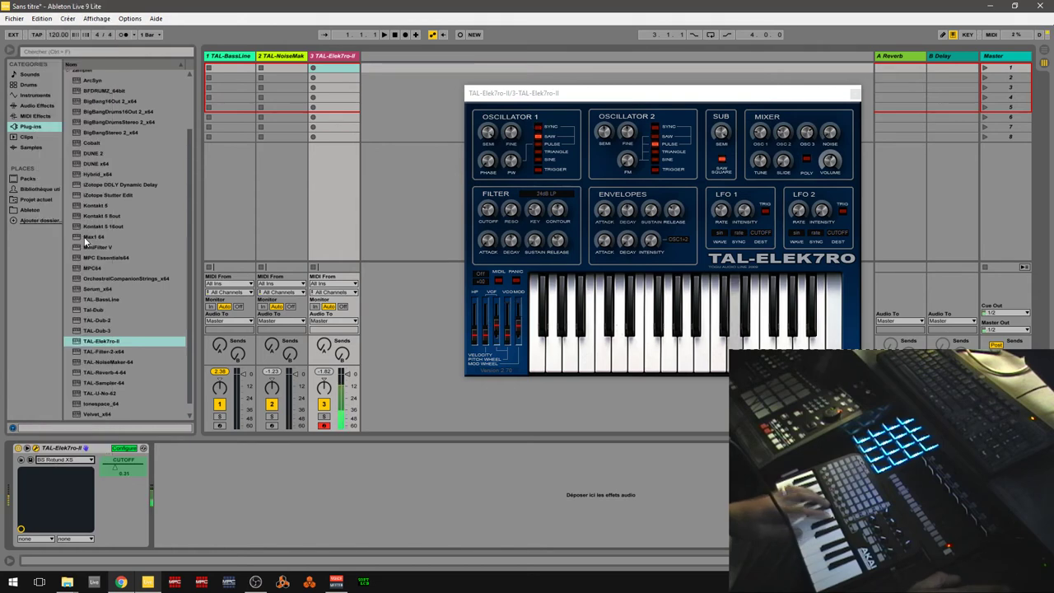
left_click(81, 463)
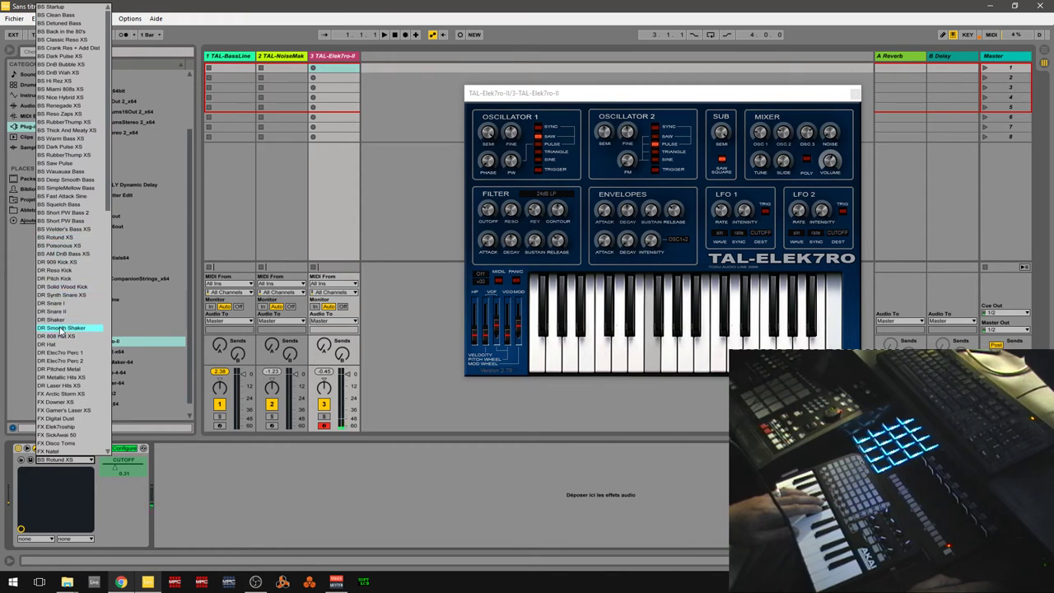
left_click(66, 262)
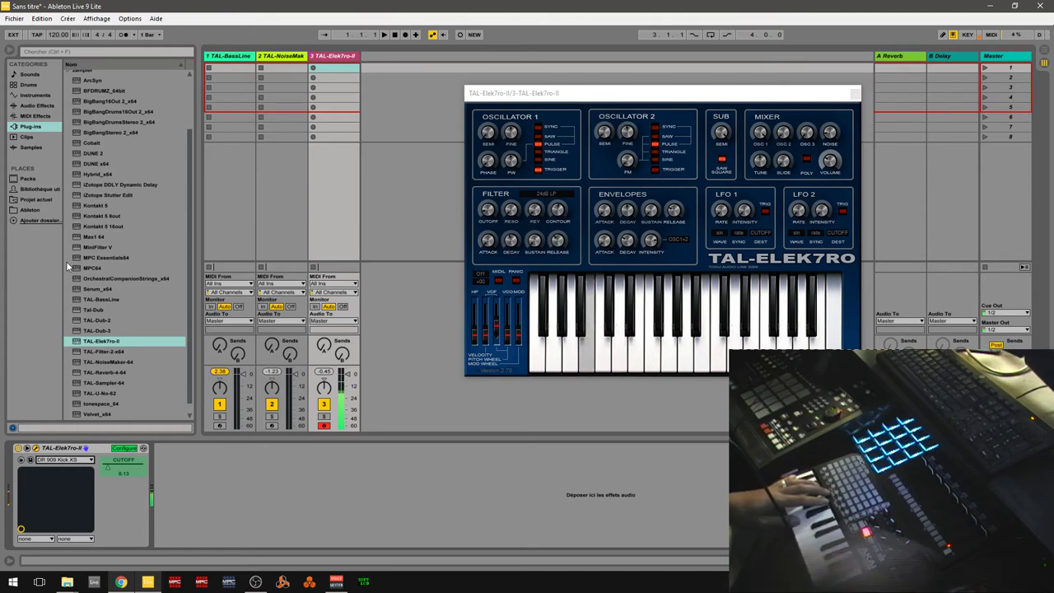
Step: Load TAL-Elek7ro-II's LD Hard Sync XS preset and start the transport
left_click(64, 460)
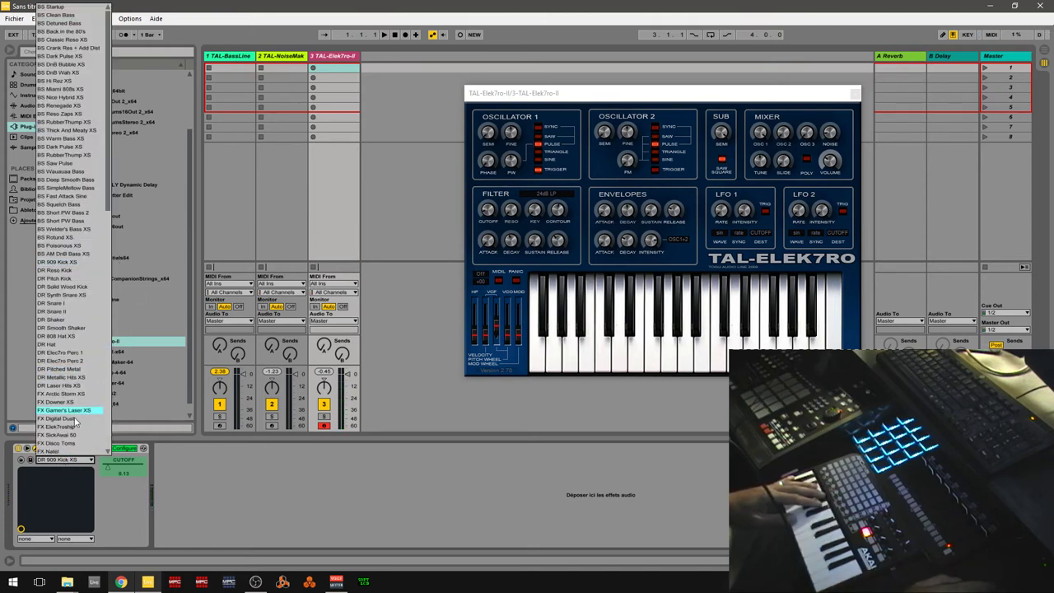
left_click_drag(110, 204, 109, 333)
left_click(64, 295)
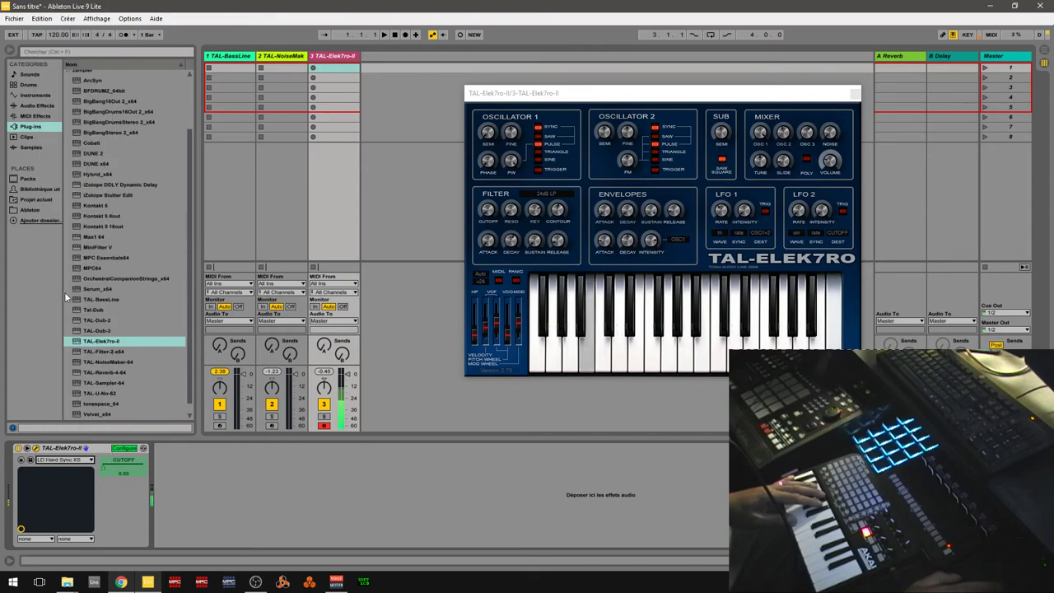
key("space")
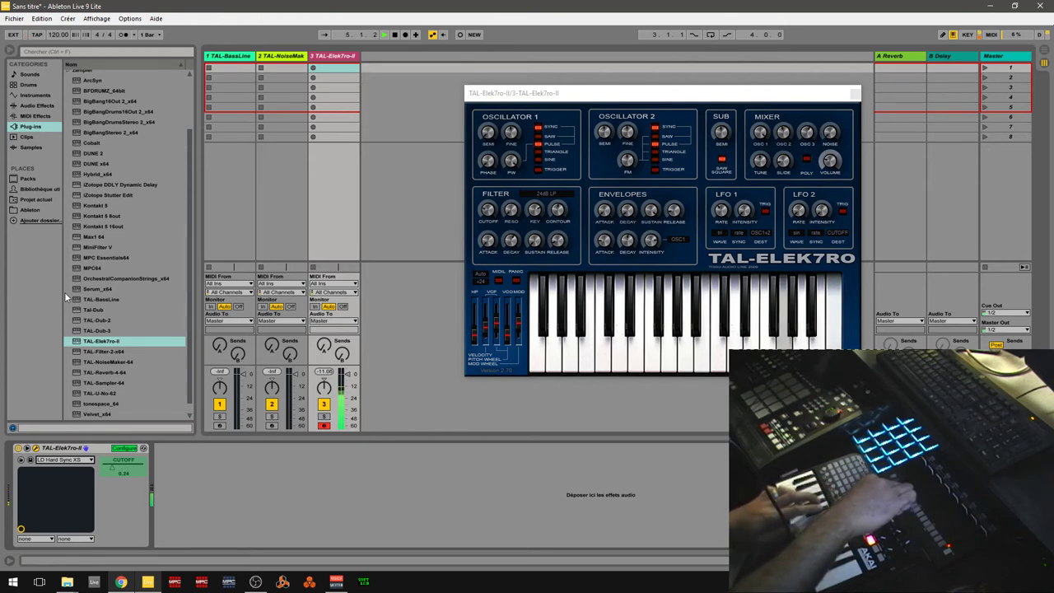
Step: Set TAL-Elek7ro-II's filter type to 24dB BP, and add filter type, resonance and filter key to its configured parameters
left_click(555, 196)
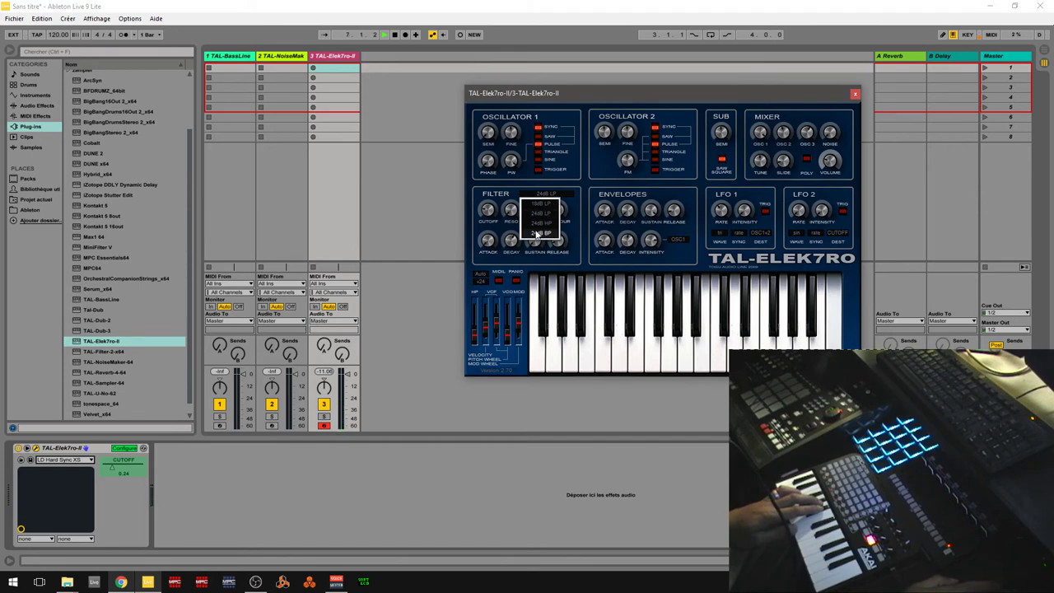
left_click(536, 234)
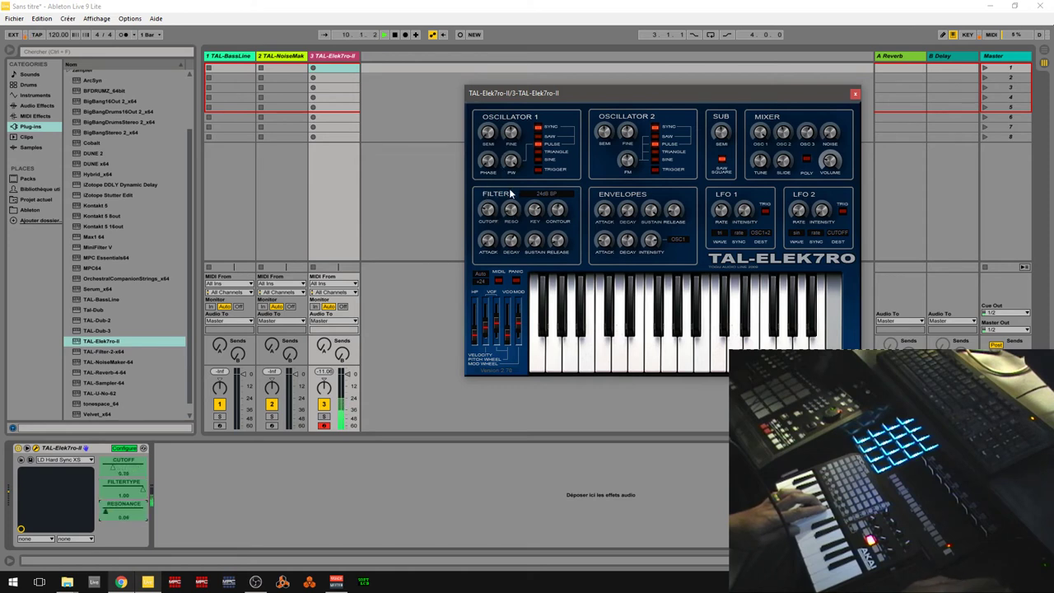
left_click(535, 213)
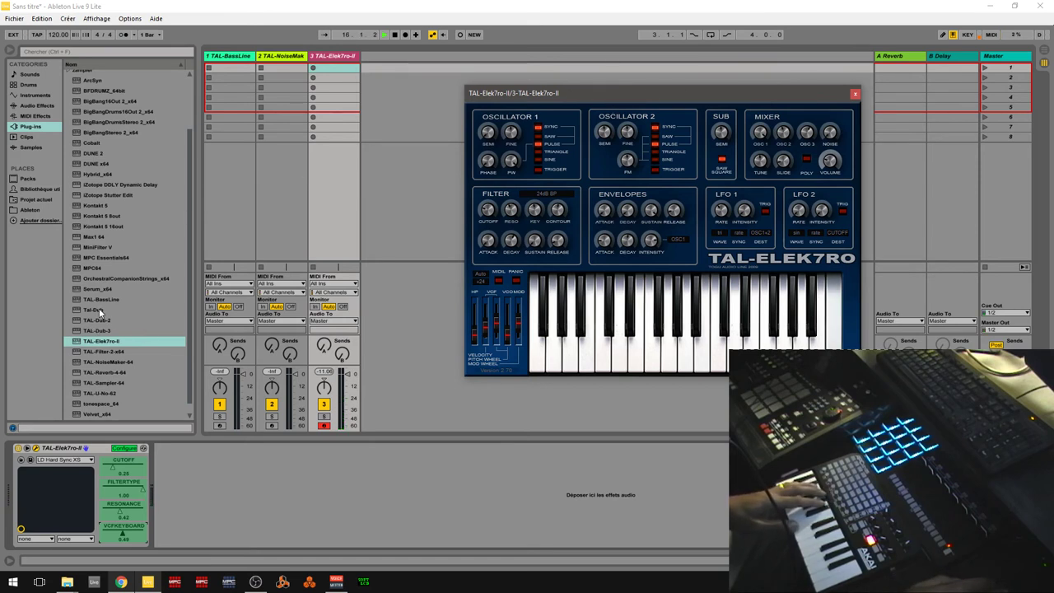
Step: Try the Tal-Dub delay effect after TAL-Elek7ro-II on the third track and remove it again
left_click_drag(100, 311, 236, 491)
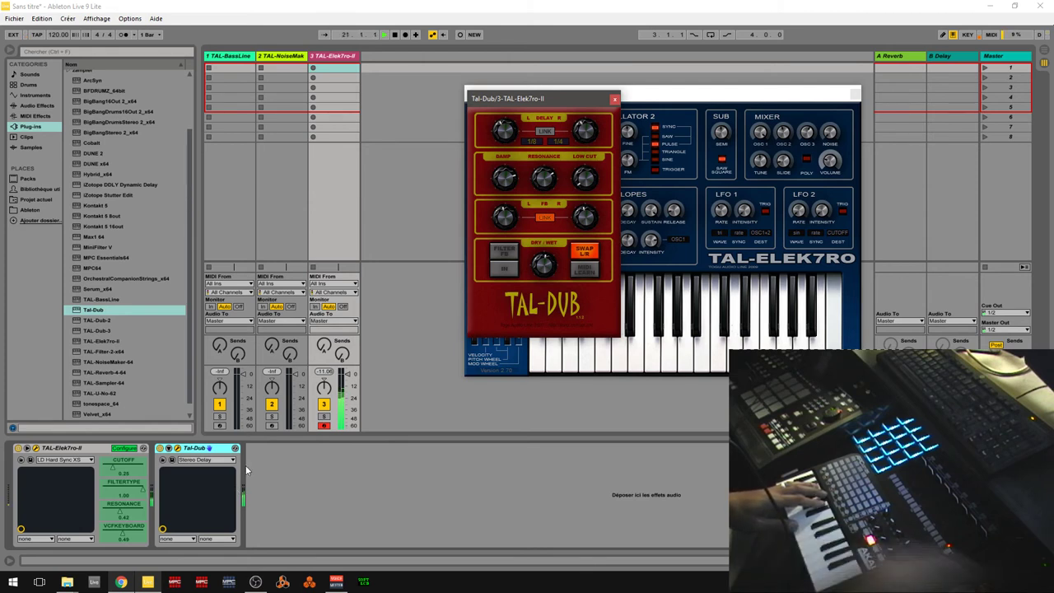
right_click(211, 450)
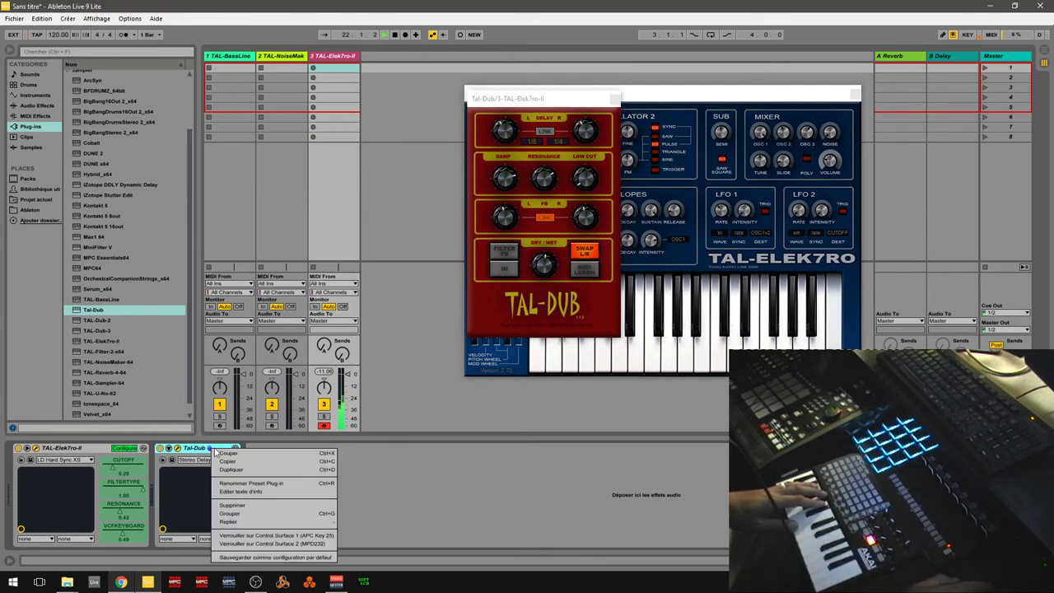
left_click(216, 450)
right_click(196, 452)
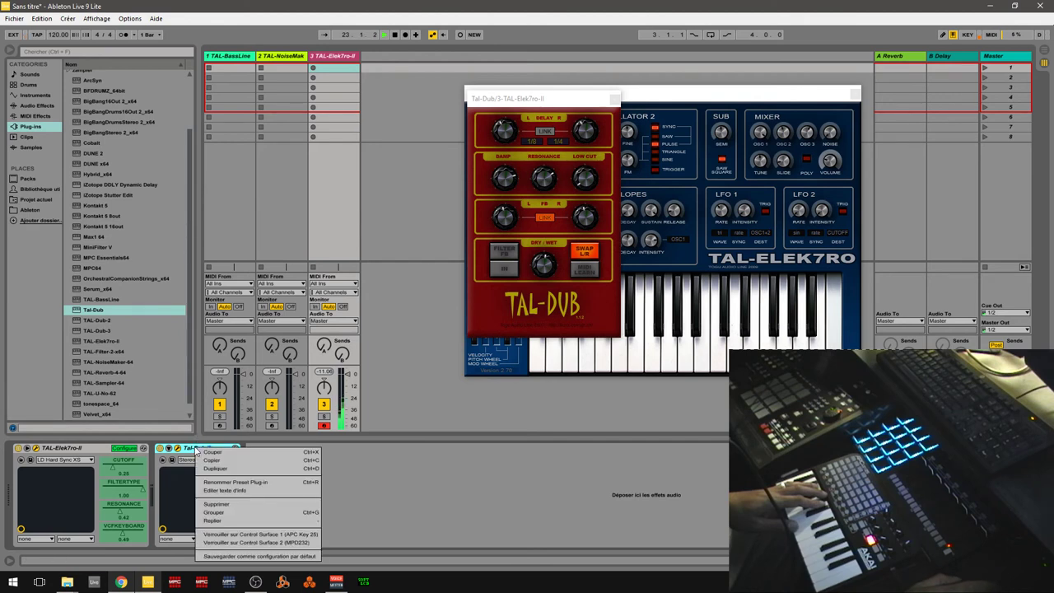
left_click(207, 454)
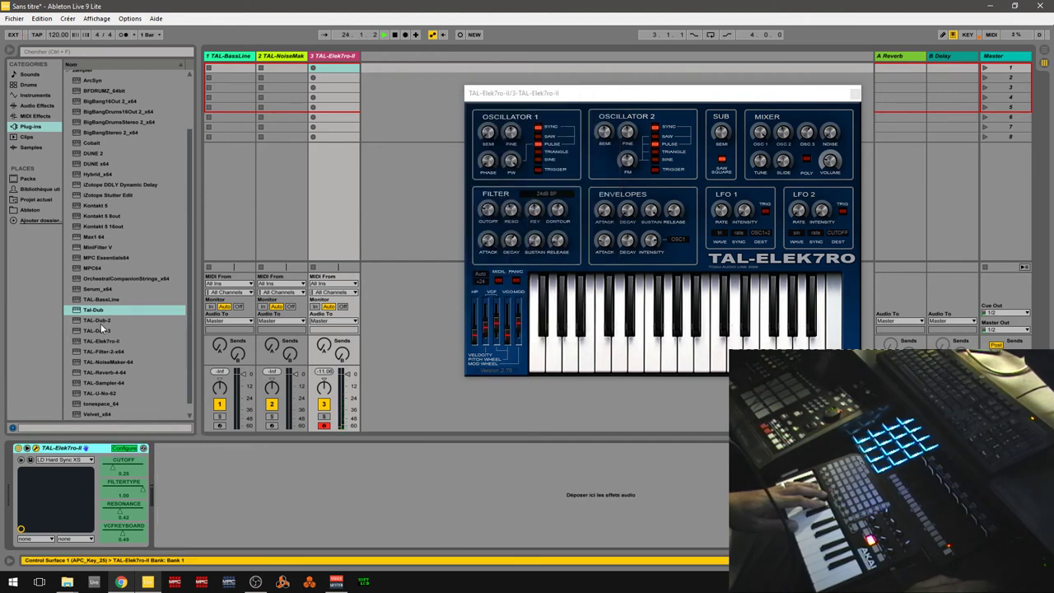
Step: Load the TAL-Dub-2 effect after TAL-Elek7ro-II and switch the synth to the LD Old Analog XS preset
left_click_drag(97, 320, 212, 499)
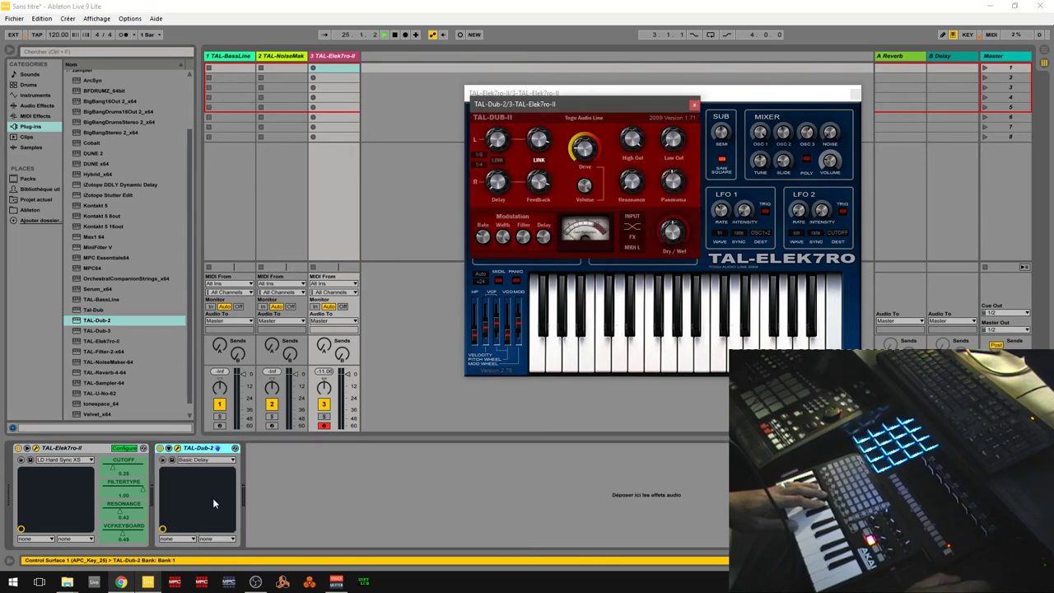
left_click(63, 460)
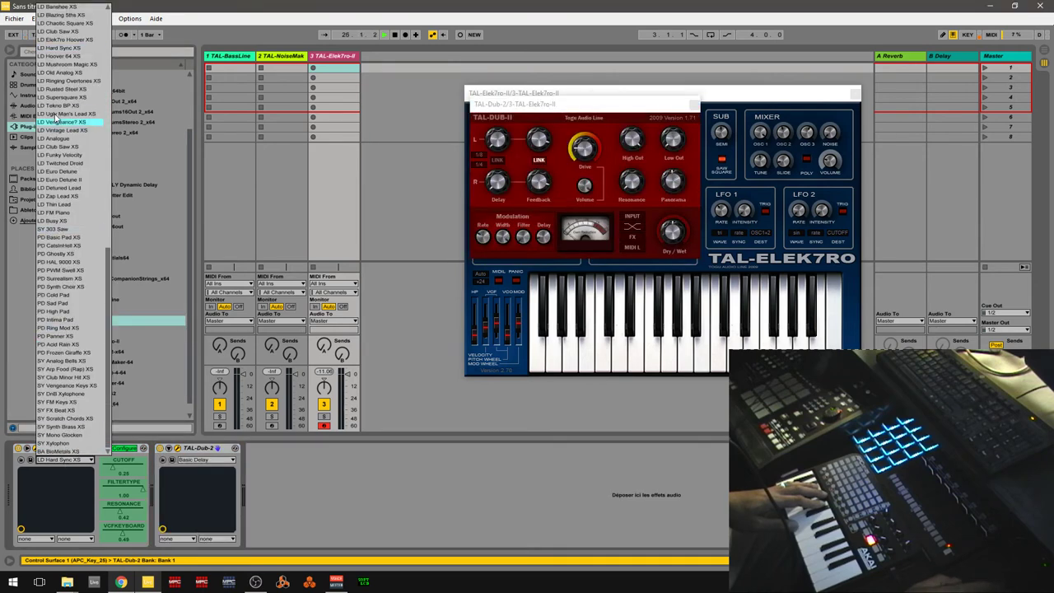
left_click(44, 74)
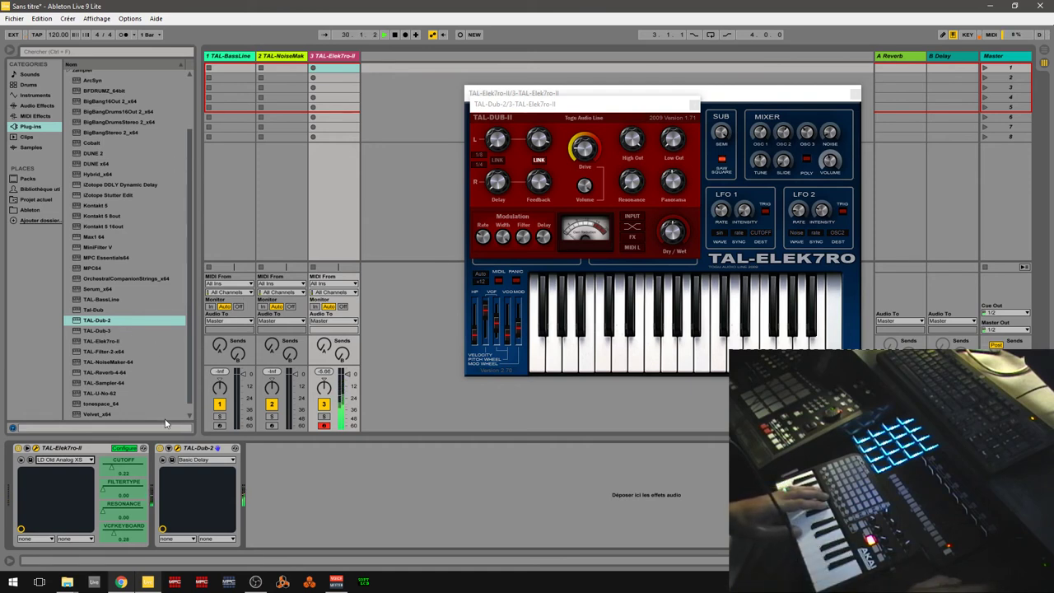
Step: Replace TAL-Dub-2 with the TAL-Filter-2-x64 effect after TAL-Elek7ro-II on the third track
right_click(194, 450)
left_click(215, 453)
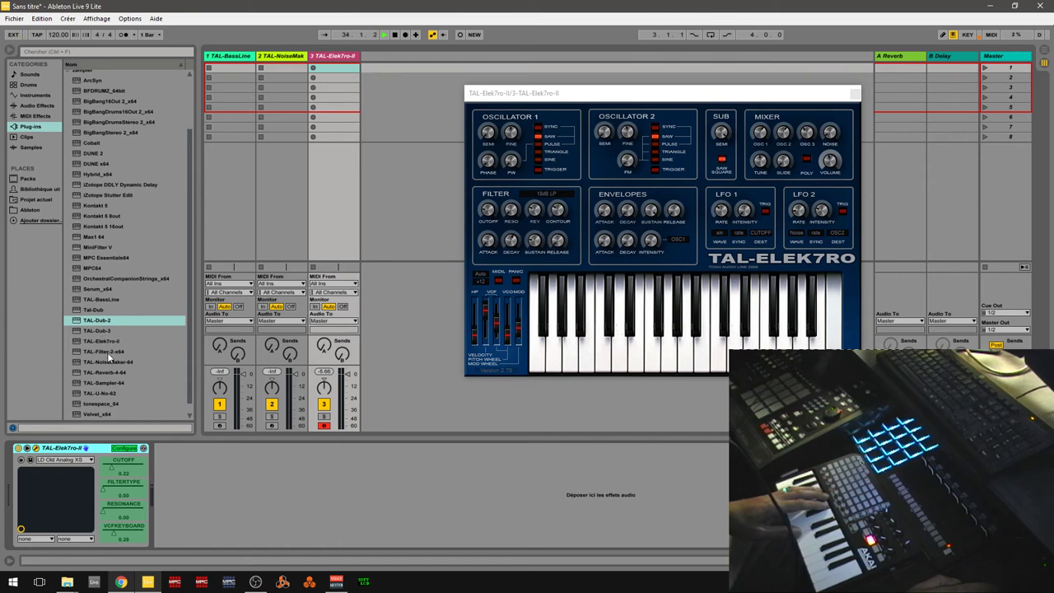
left_click_drag(108, 352, 241, 473)
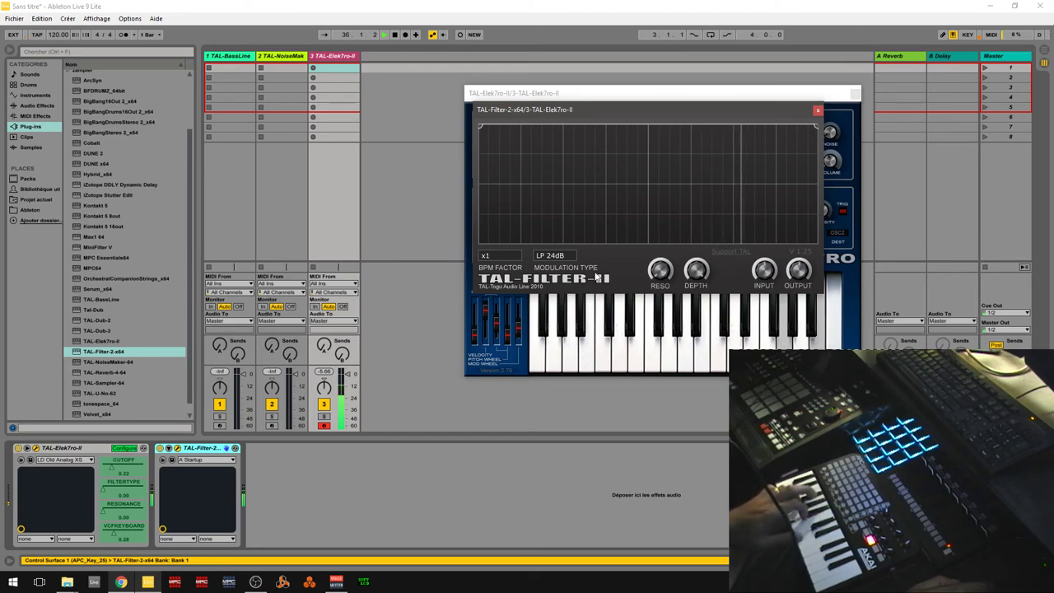
Step: Shape the TAL-Filter-II modulation curve with a shallow dip about a third along and a deeper dip about three quarters along, keeping LP 24dB
left_click(550, 256)
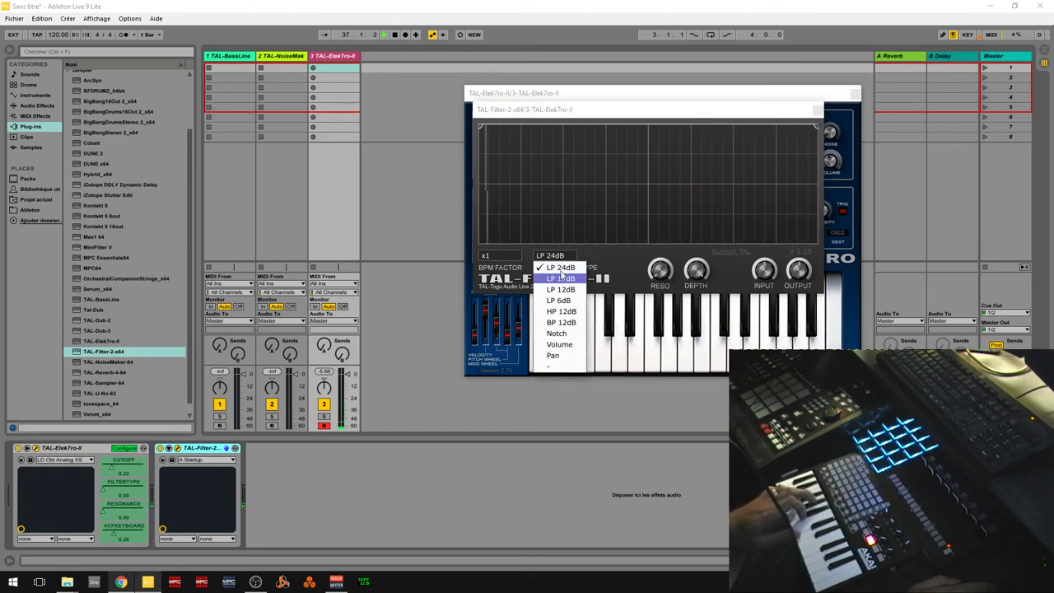
left_click(603, 184)
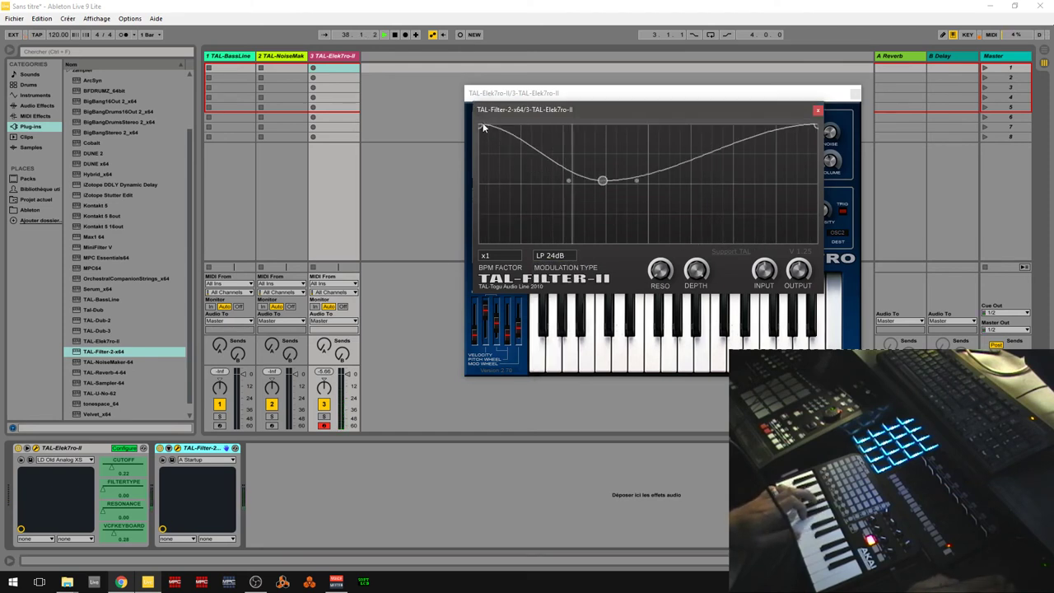
left_click_drag(481, 125, 534, 131)
left_click_drag(618, 186, 622, 151)
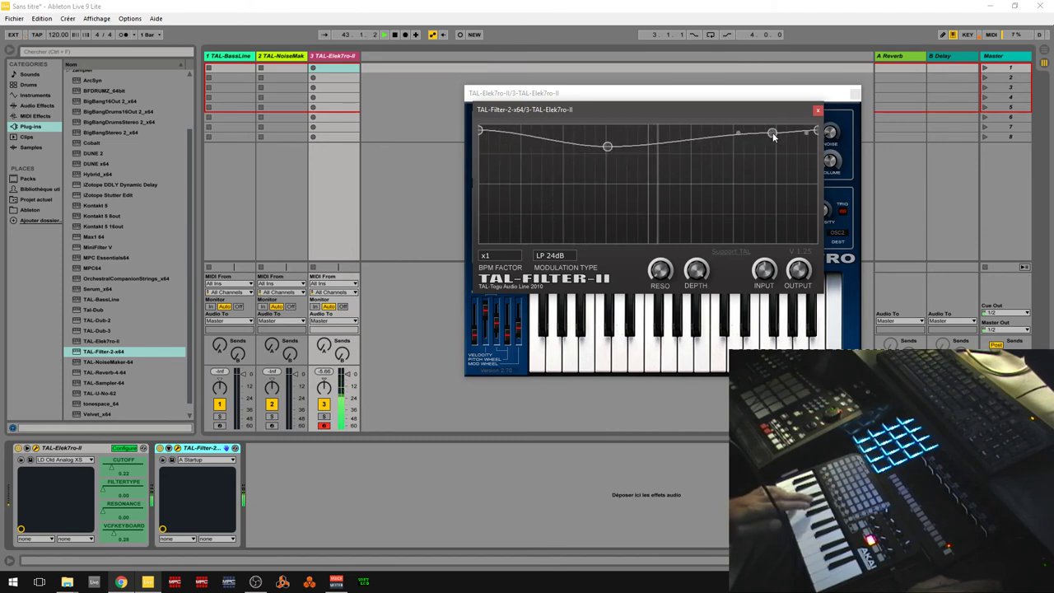
left_click_drag(769, 134, 734, 192)
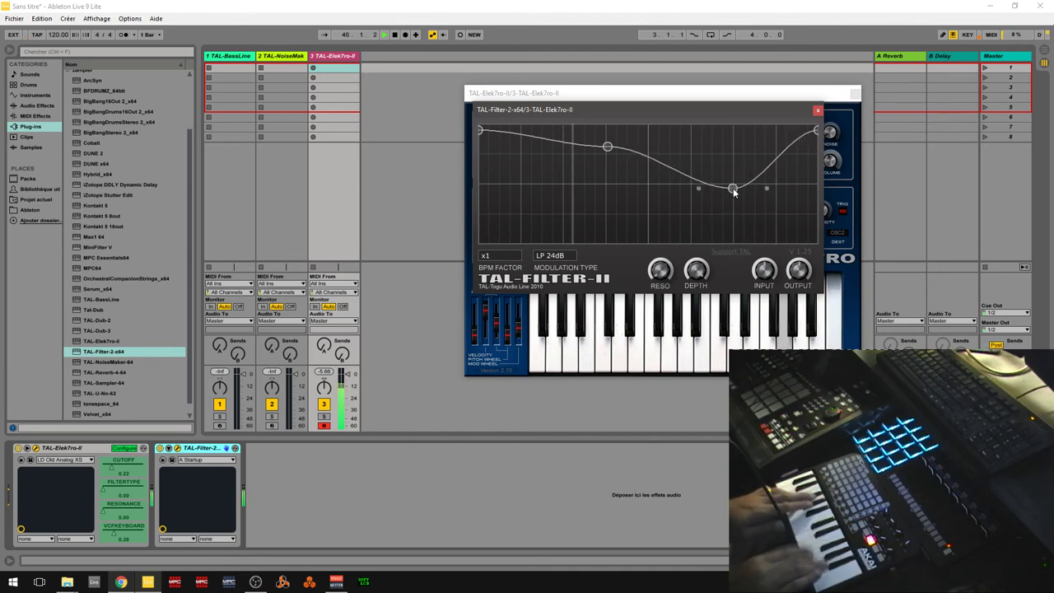
Step: Remove TAL-Filter-2-x64 from the third track's device chain
right_click(185, 458)
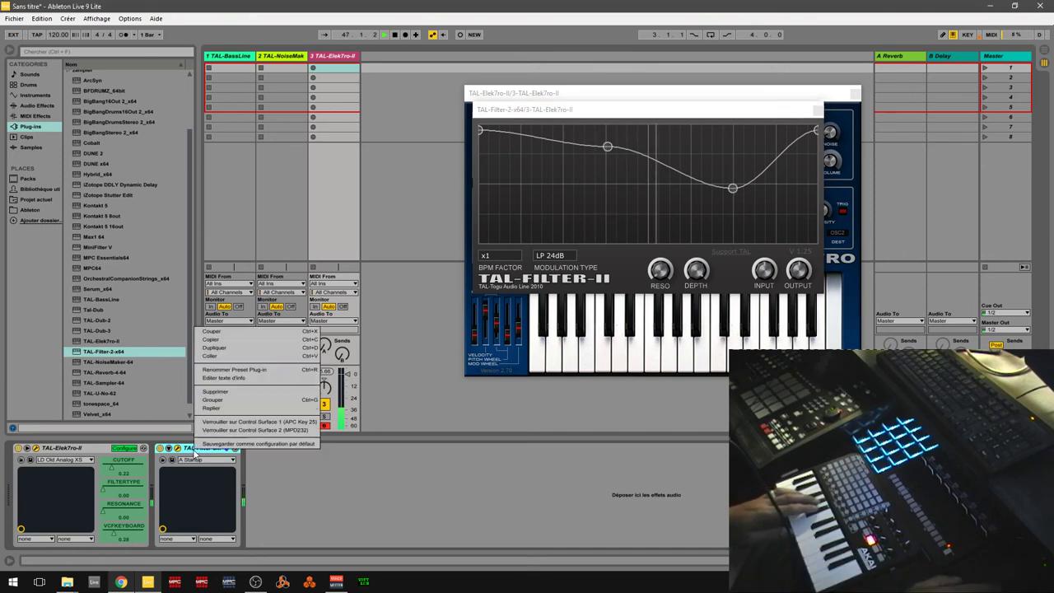
left_click(226, 330)
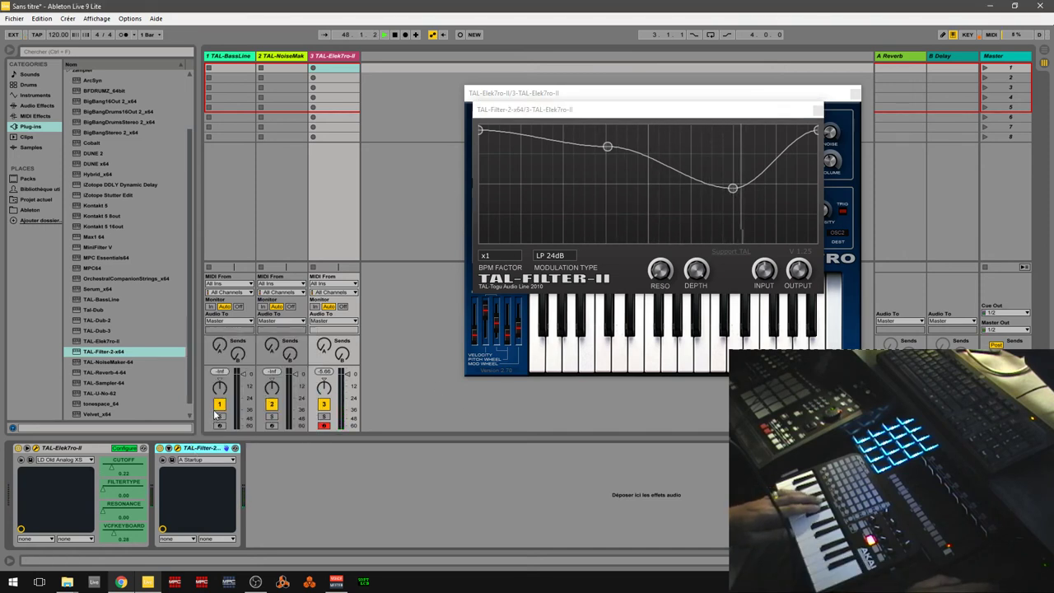
right_click(203, 328)
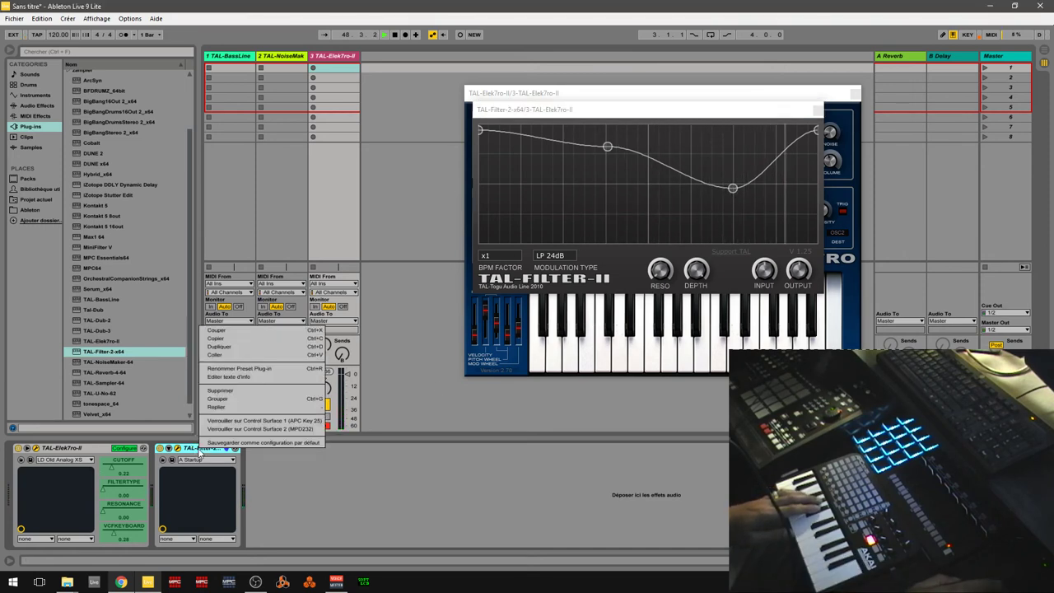
left_click(216, 331)
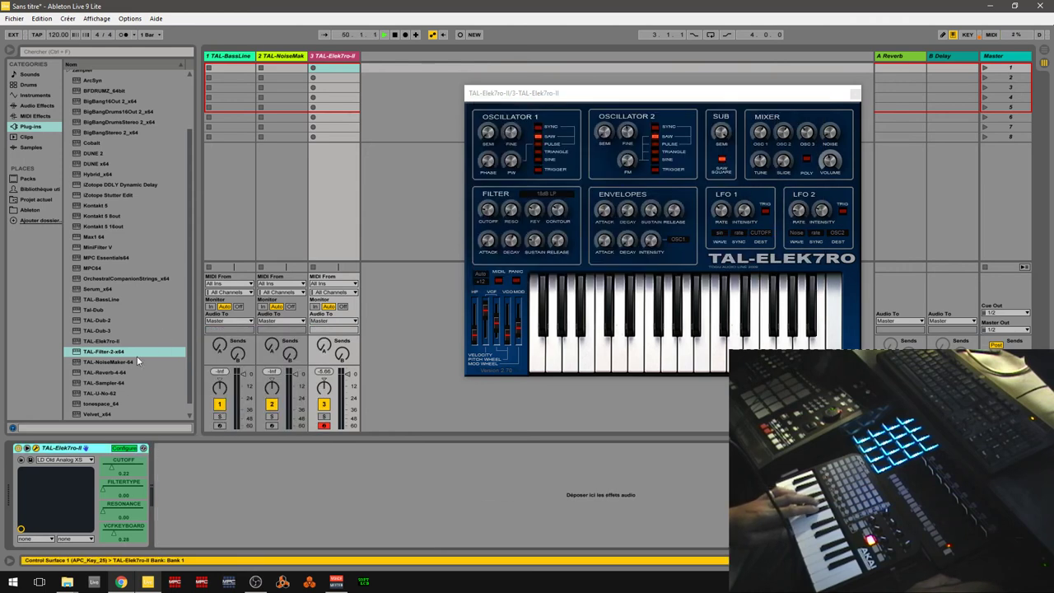
Step: Try the TAL-Reverb-4-64 effect after TAL-Elek7ro-II on the third track and remove it again
left_click_drag(110, 372, 183, 433)
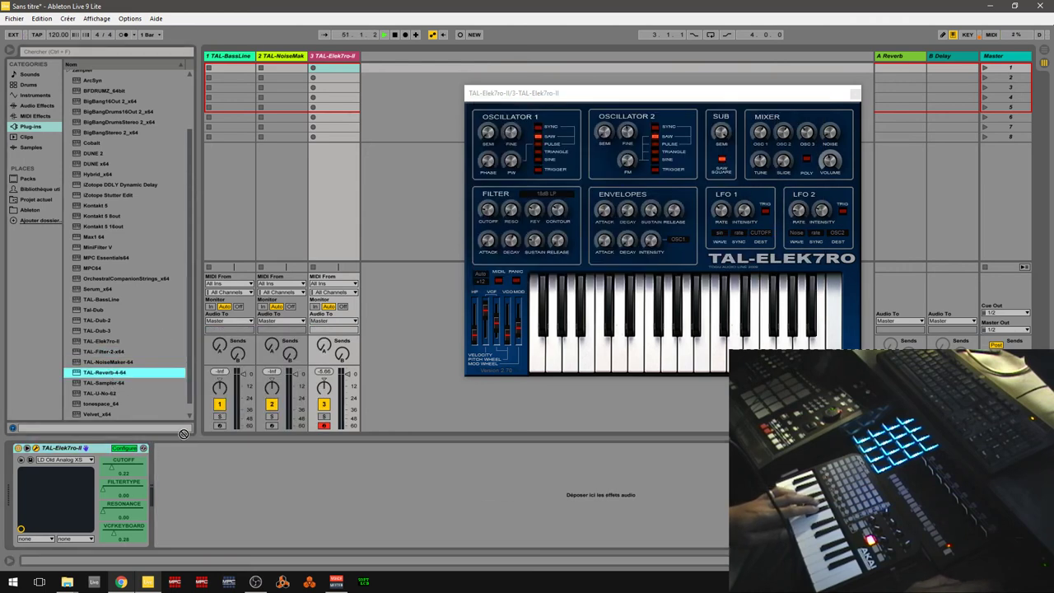
left_click_drag(198, 482, 194, 477)
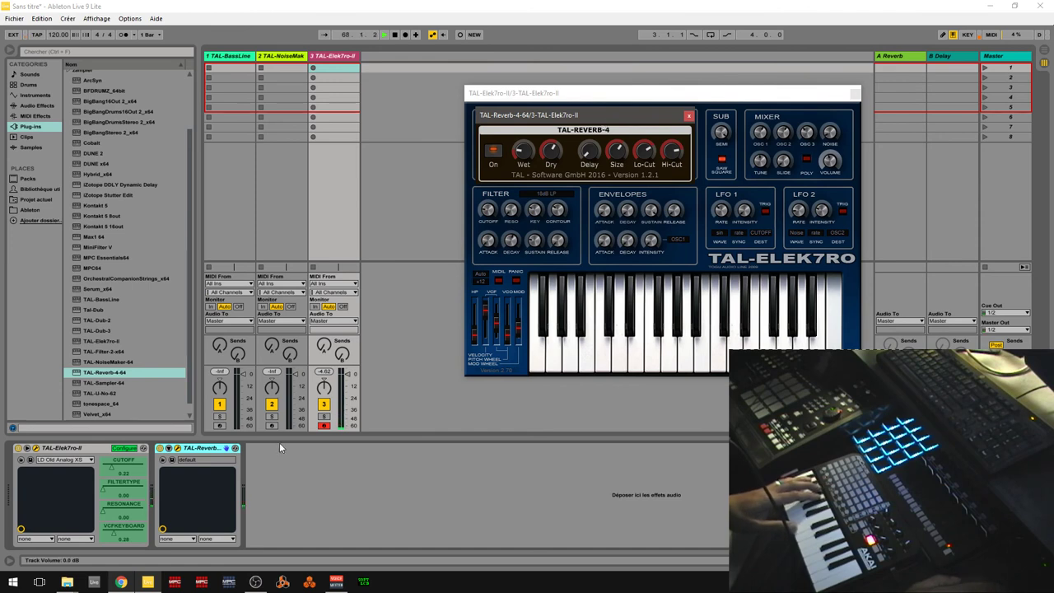
right_click(198, 449)
left_click(208, 453)
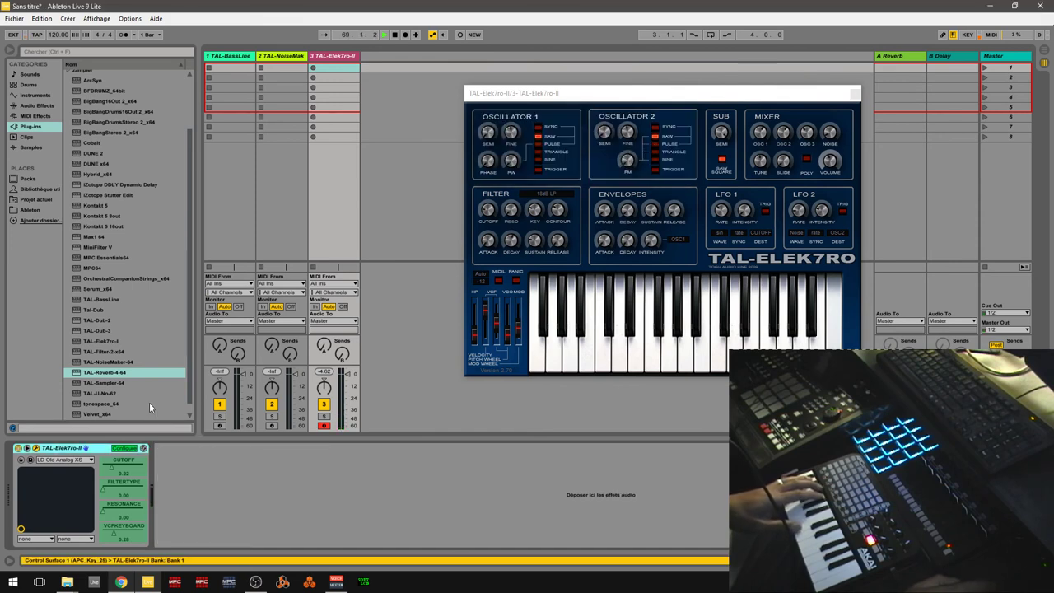
Step: Replace TAL-Elek7ro-II with the TAL-U-No-62 synth on the third track
scroll(190, 362, "down", 1)
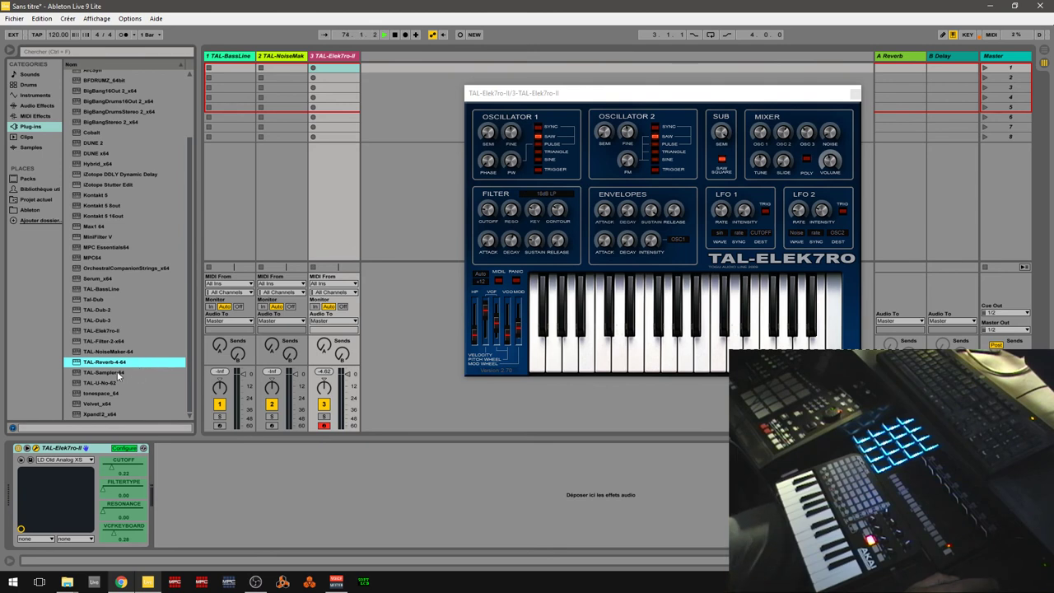
right_click(93, 448)
left_click(106, 451)
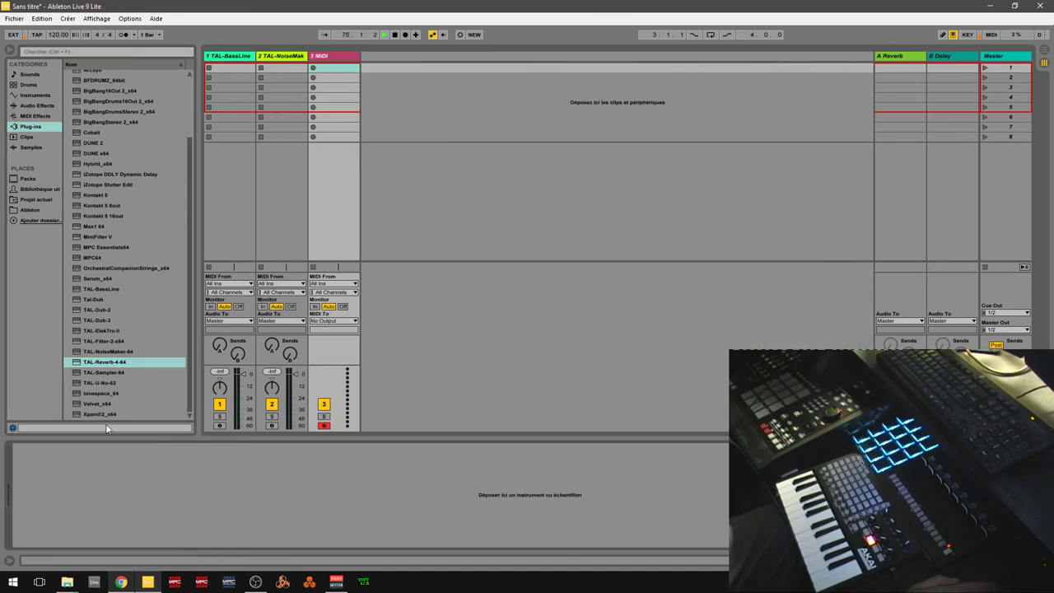
left_click_drag(106, 382, 203, 472)
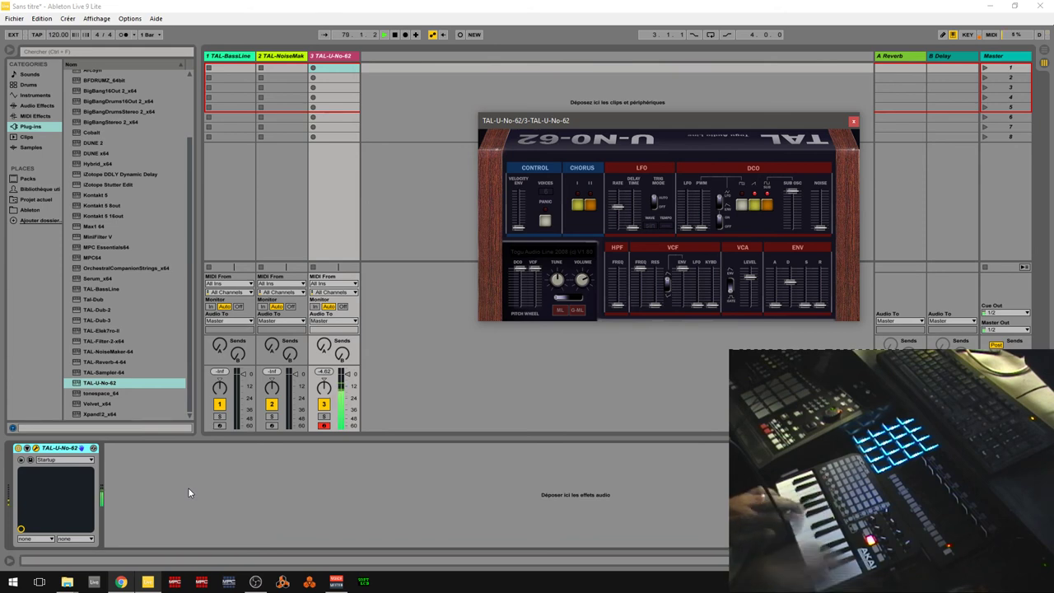
Step: Audition TAL-U-No-62's Funky Bass preset, and load Wahuh Bass with its envelope attack lowered to near minimum
left_click(63, 459)
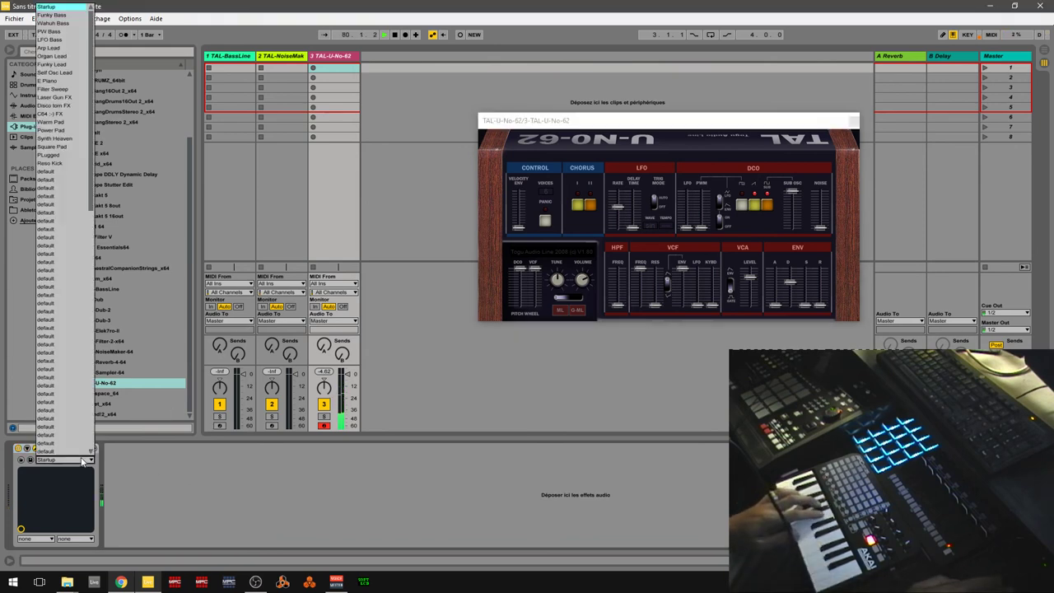
left_click(47, 15)
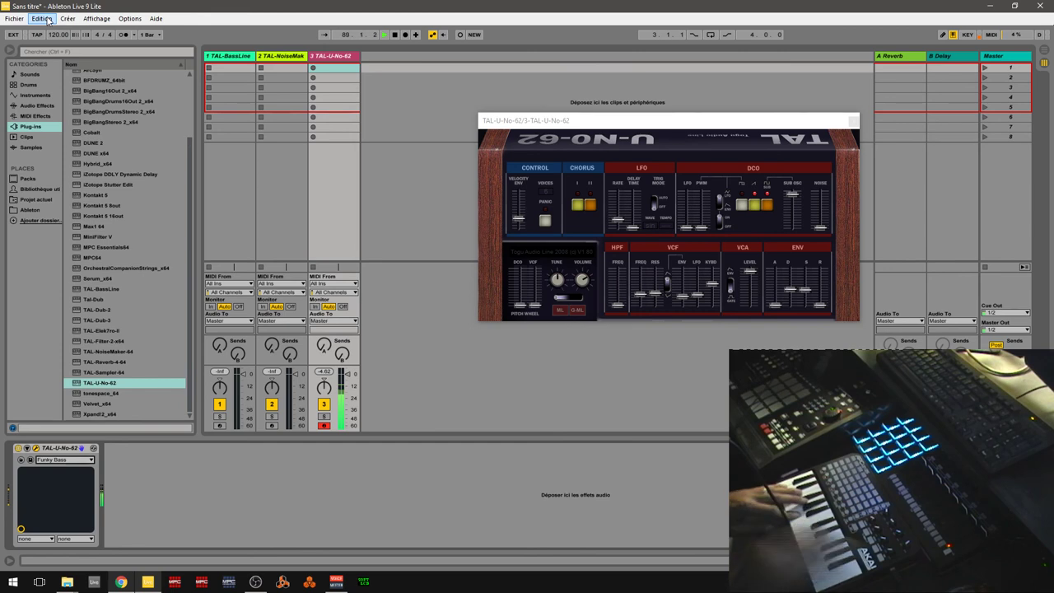
left_click(79, 460)
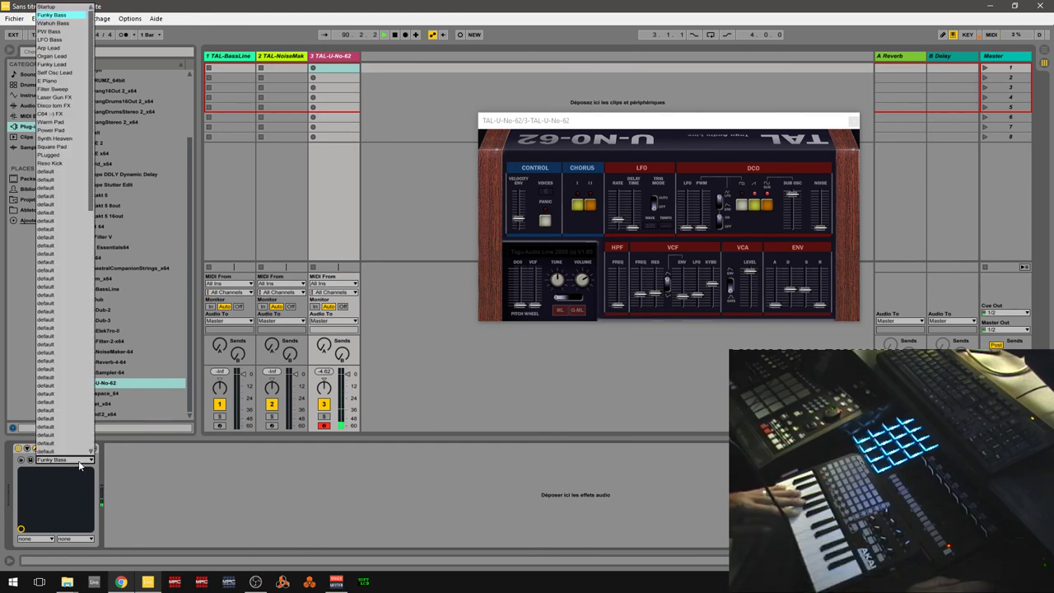
left_click(66, 27)
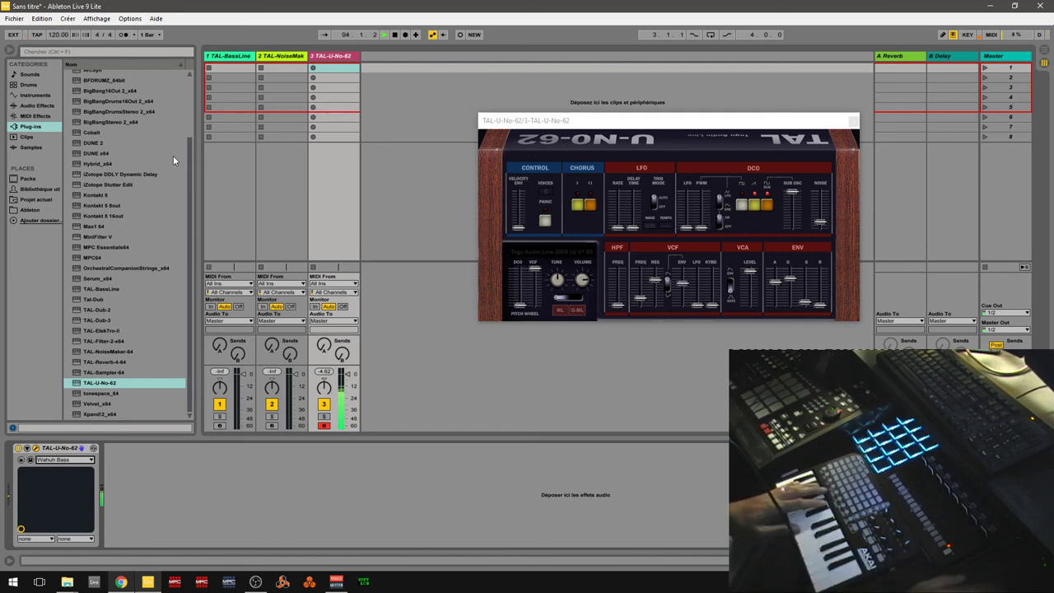
left_click_drag(775, 289, 779, 302)
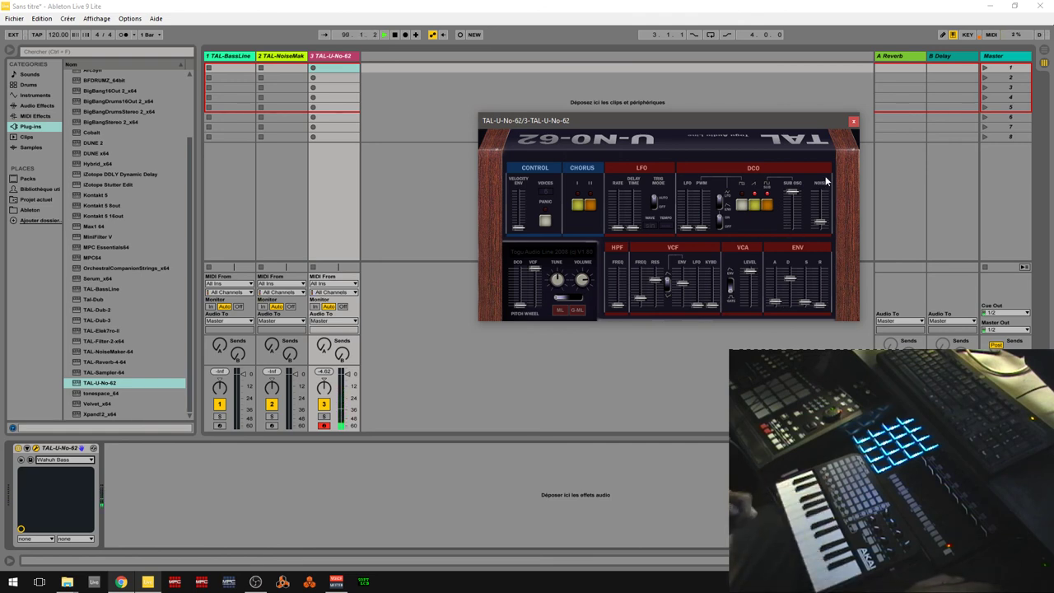
Step: Switch to Chrome and download the PC version of TAL-Chorus-LX from the free products on the TAL website
left_click(121, 582)
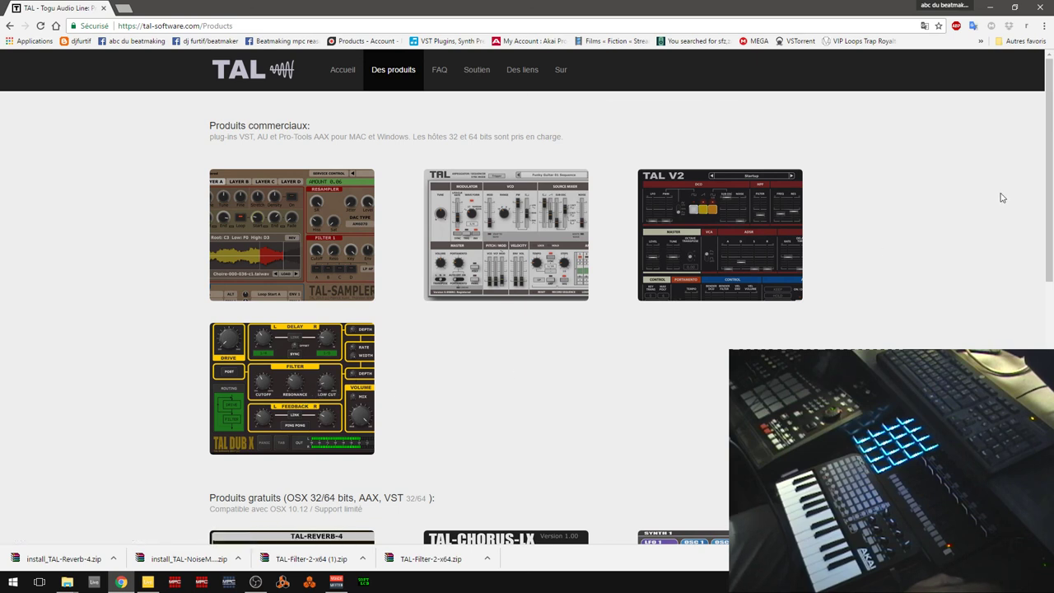
left_click_drag(1051, 160, 1051, 325)
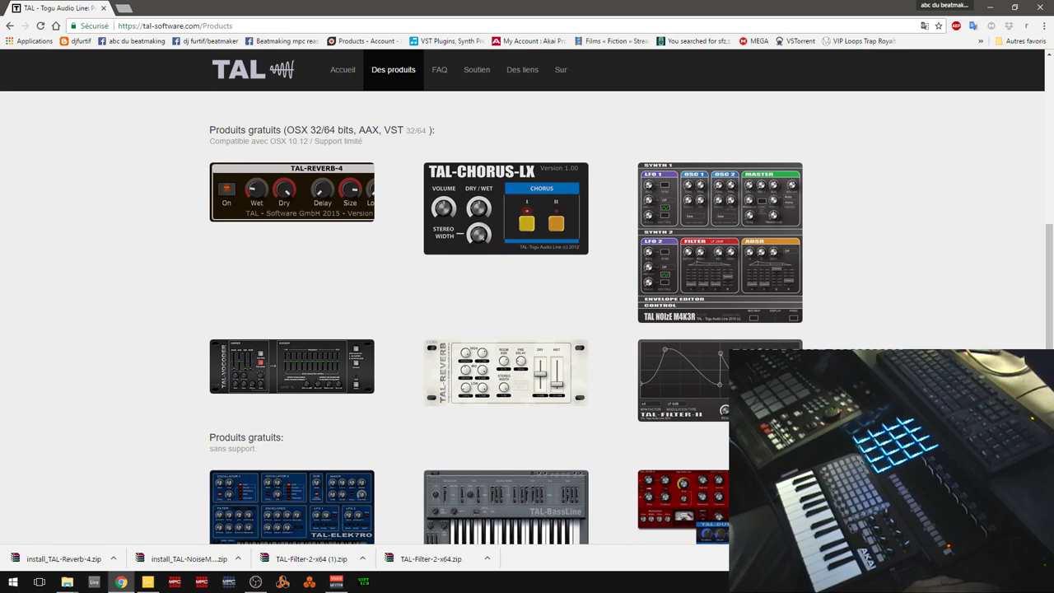
left_click(523, 211)
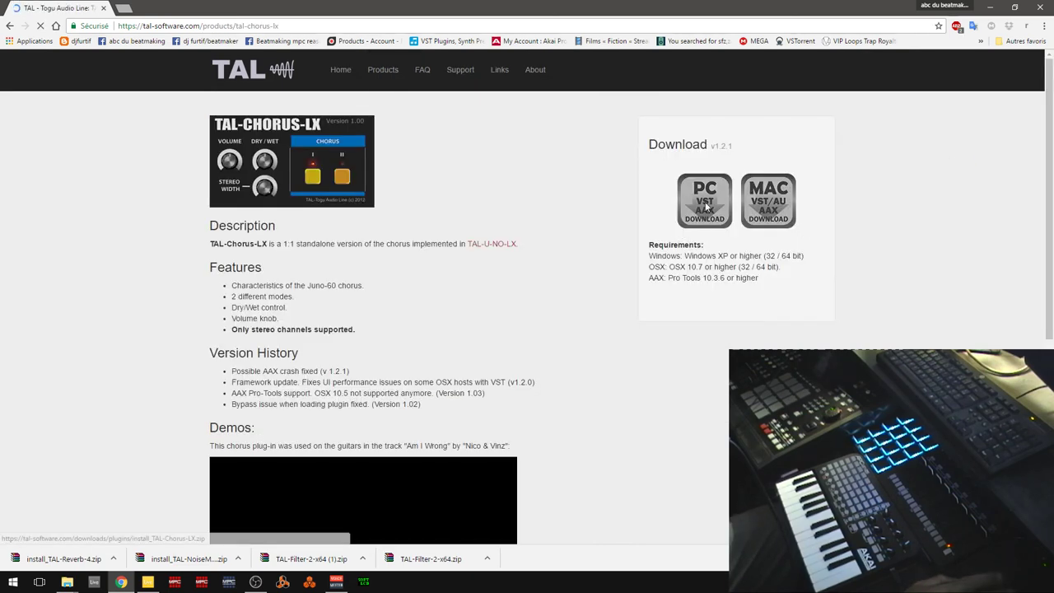
left_click(706, 209)
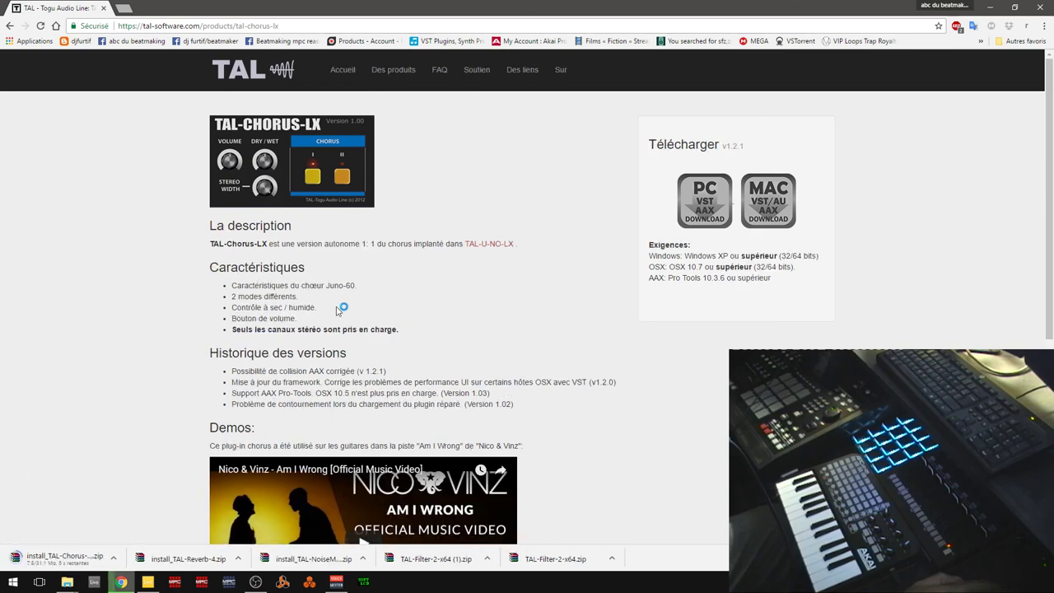
Step: Return to the TAL products page, look over the free and commercial plug-ins, and go back to Ableton Live
left_click(10, 25)
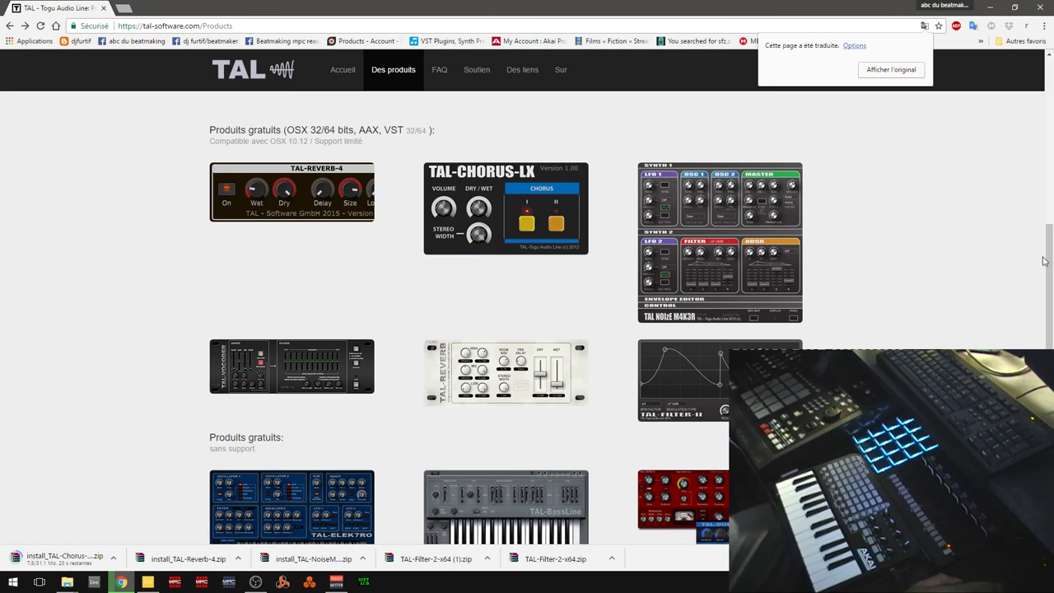
left_click_drag(1052, 257, 1051, 328)
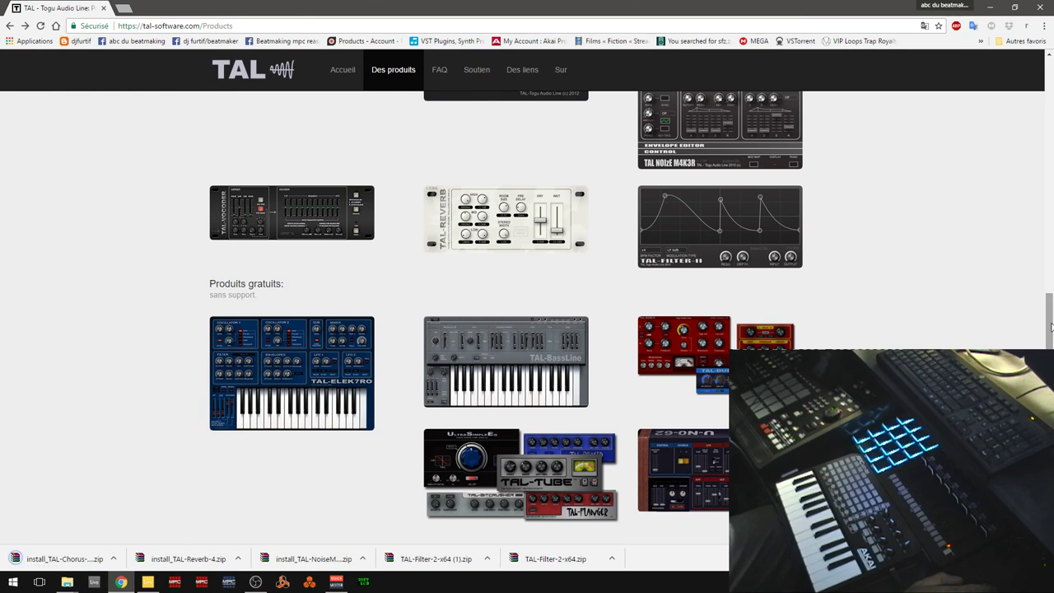
left_click_drag(1051, 327, 1051, 80)
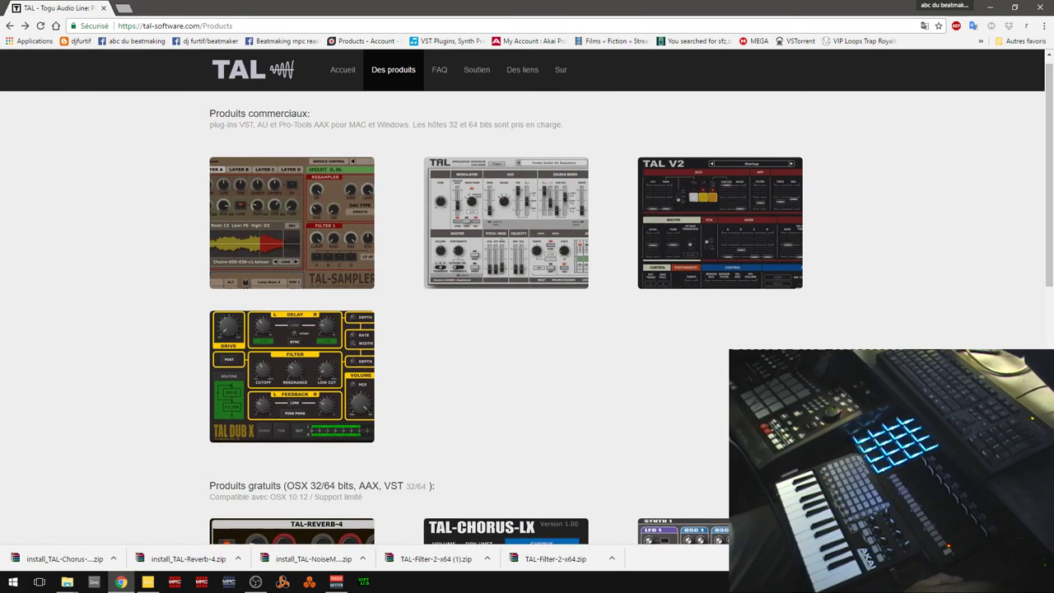
left_click(990, 7)
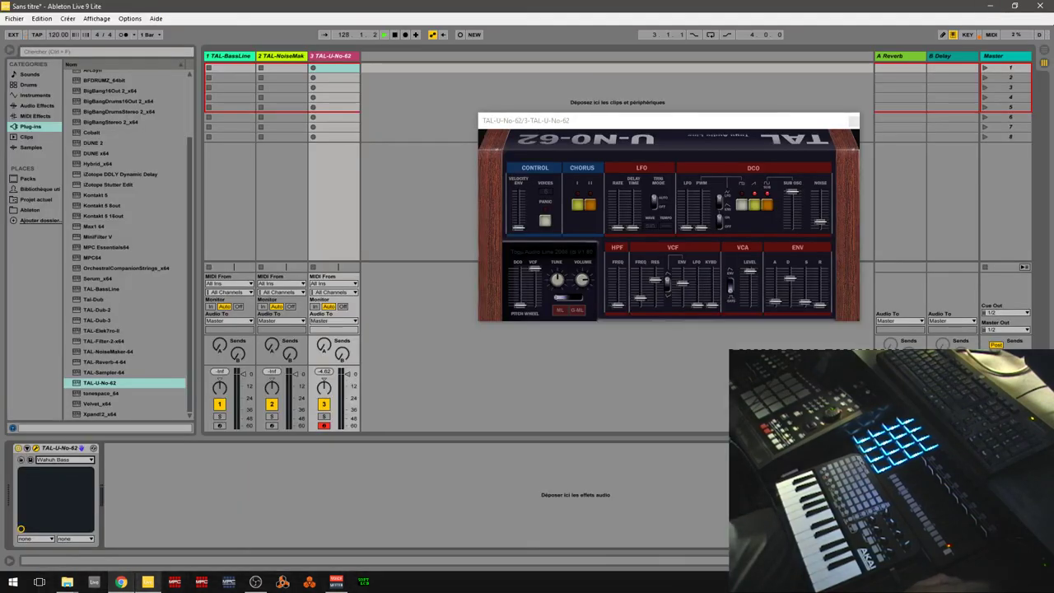